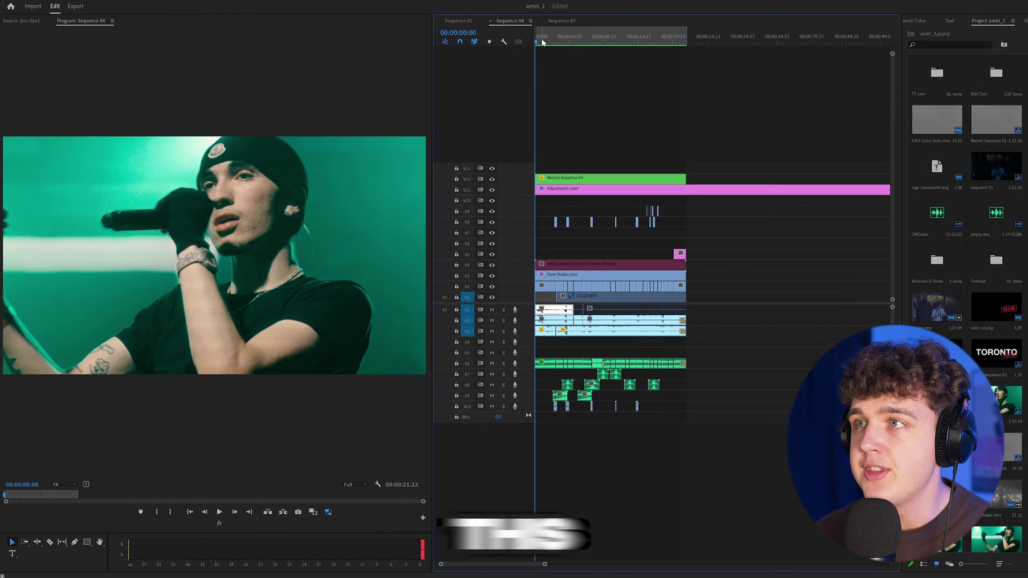
Step: Scrub the sequence, select the lower-track audio clips, and start playback
drag(542, 42, 575, 48)
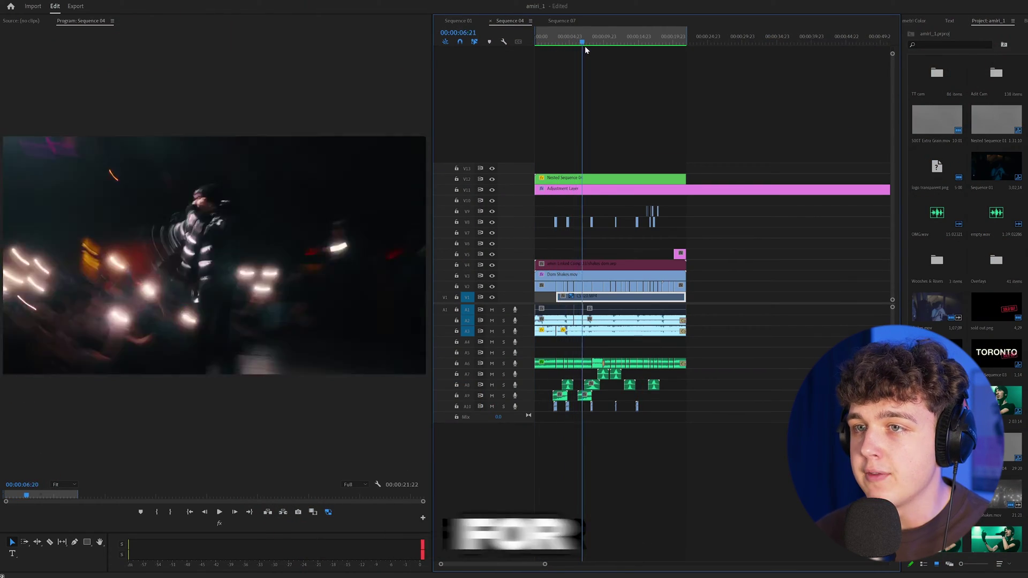
drag(576, 48, 535, 47)
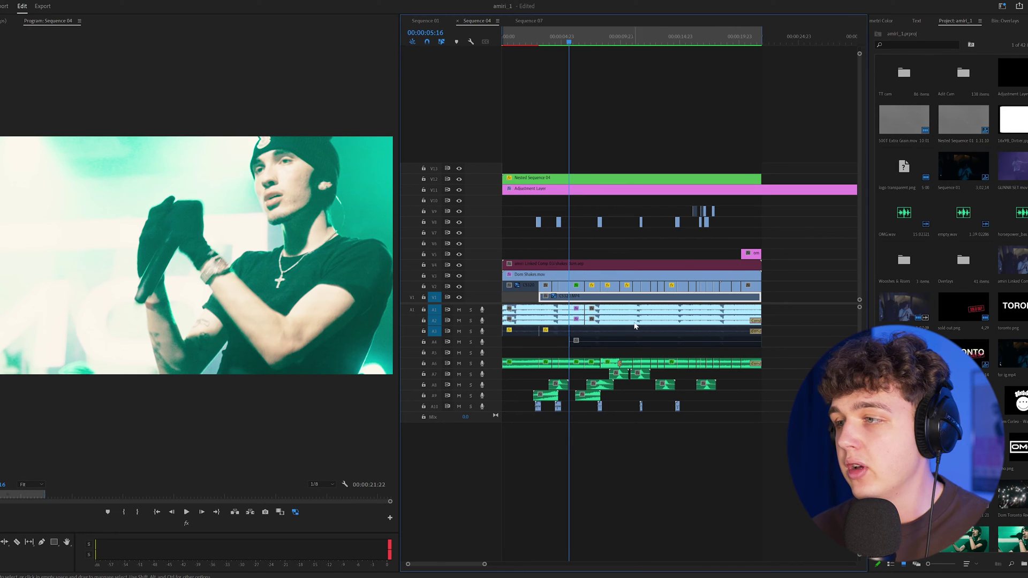
drag(751, 432, 514, 362)
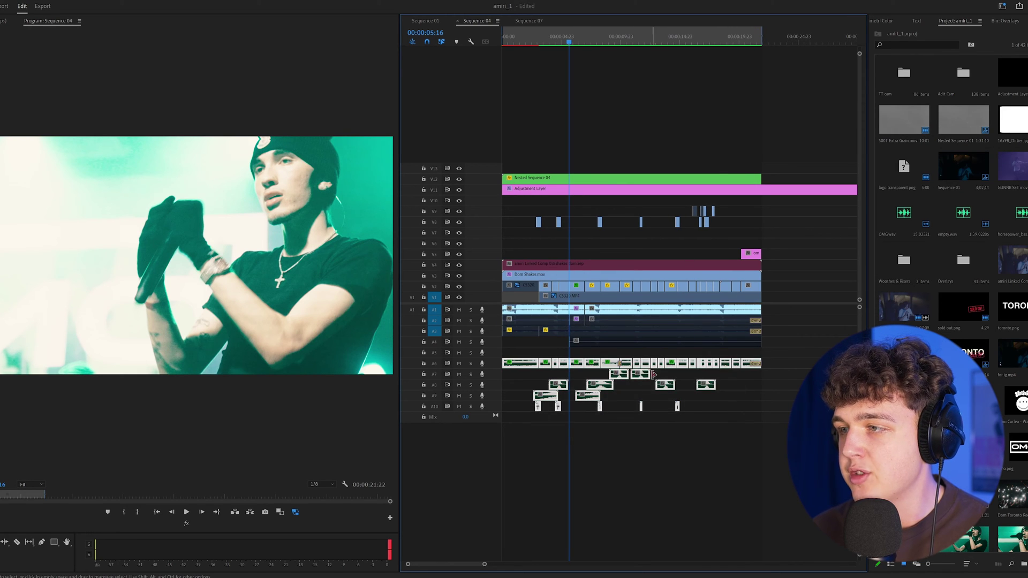
scroll(635, 319, up, 3)
key(space)
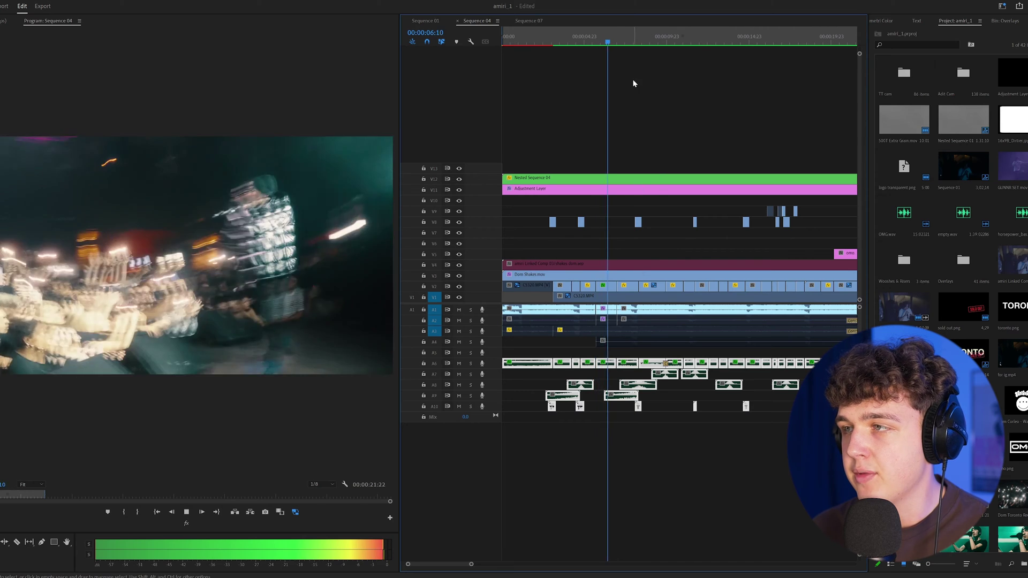
click(638, 40)
Step: Play the layered audio from 00:00:08:20 through to about 00:00:18:06
key(minus)
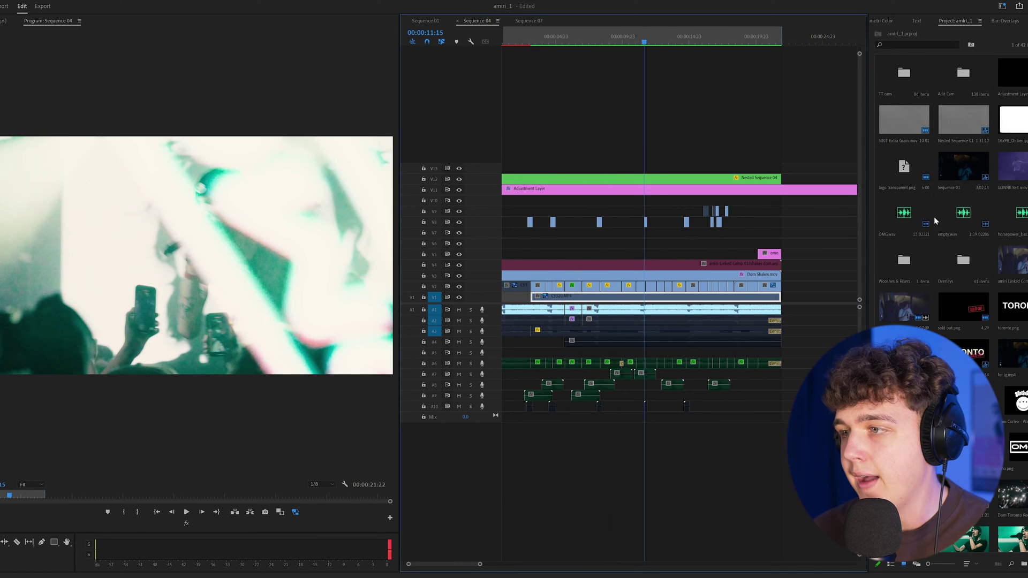
click(658, 314)
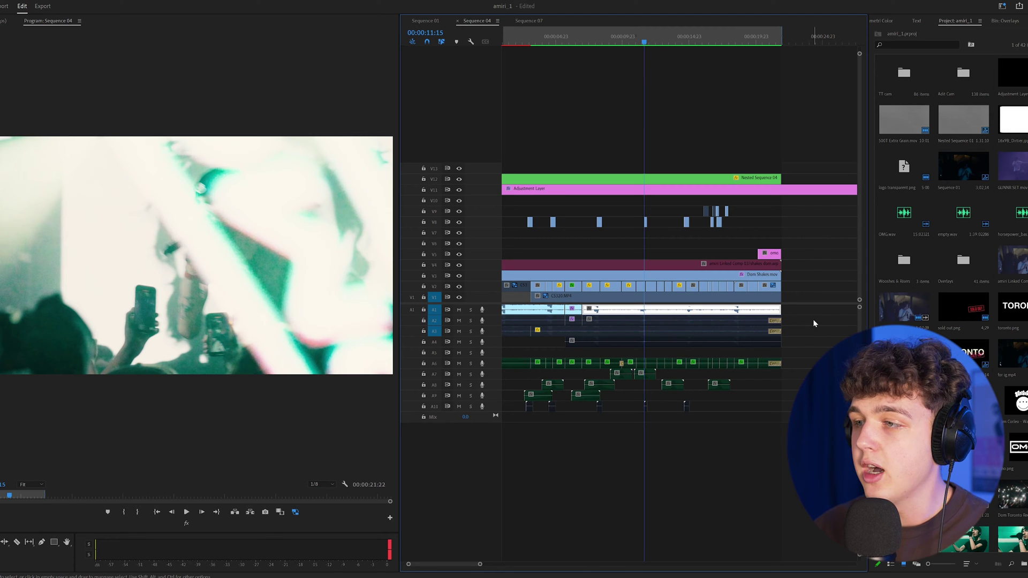
click(622, 39)
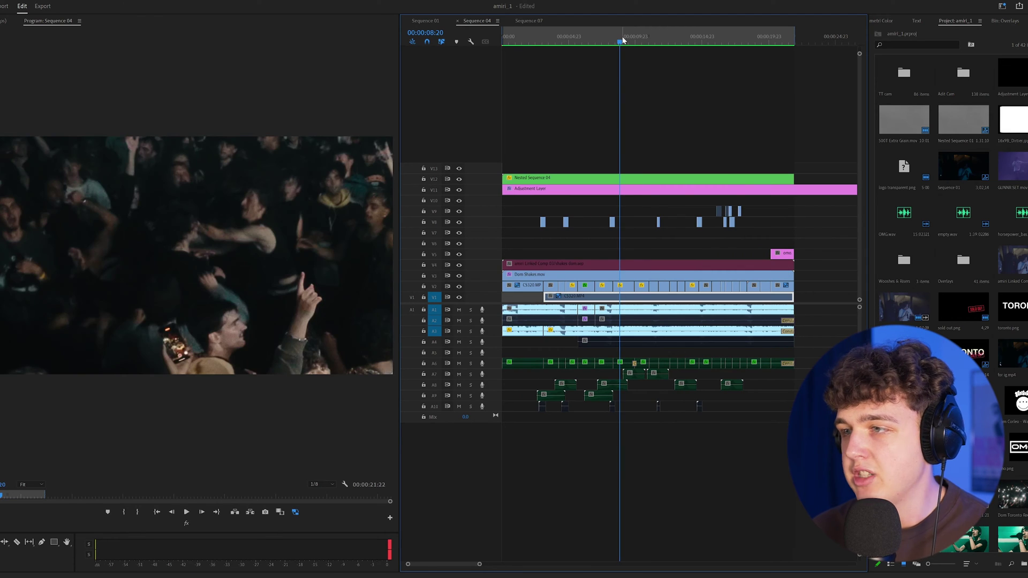
key(space)
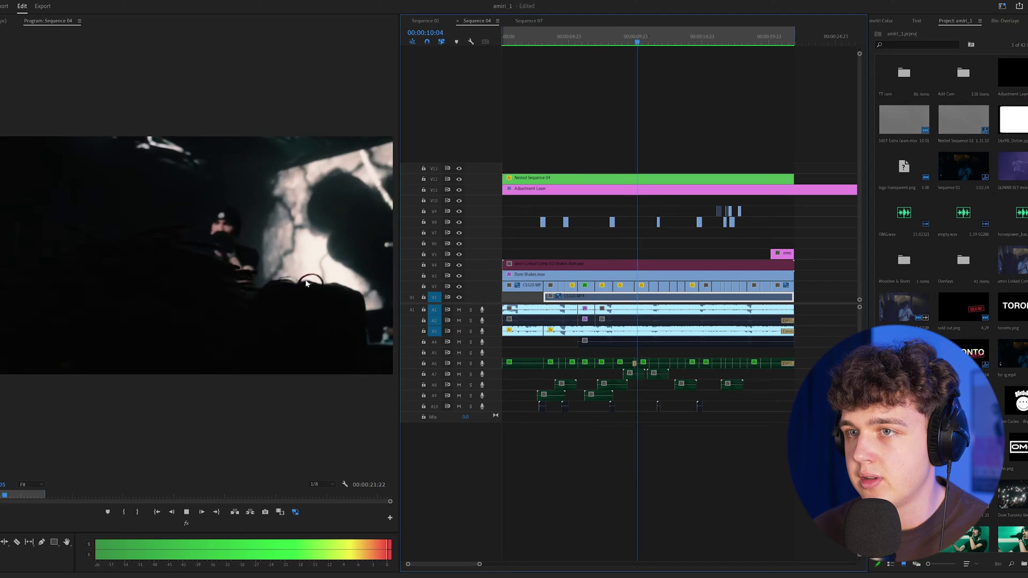
key(space)
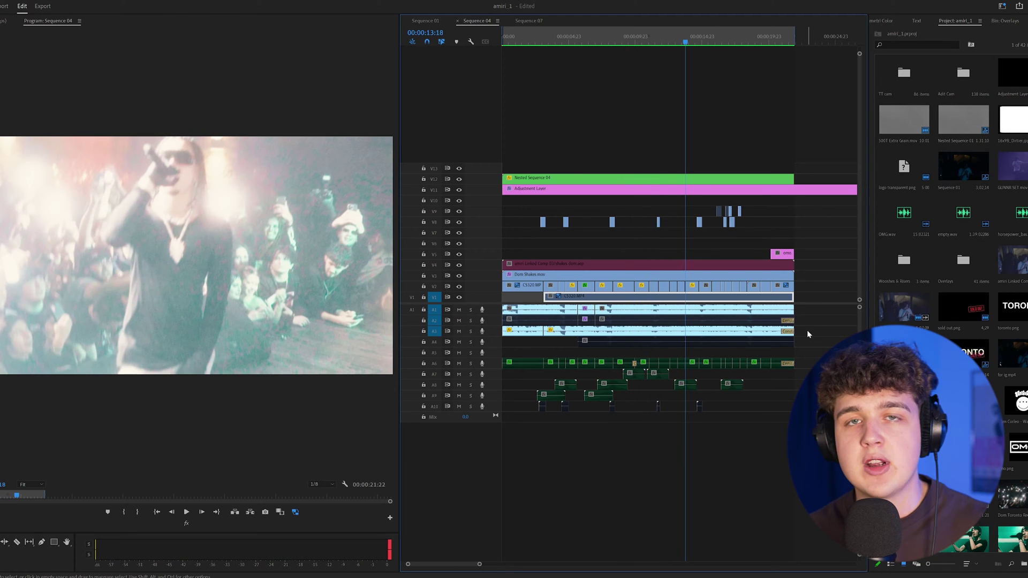
drag(787, 296, 758, 336)
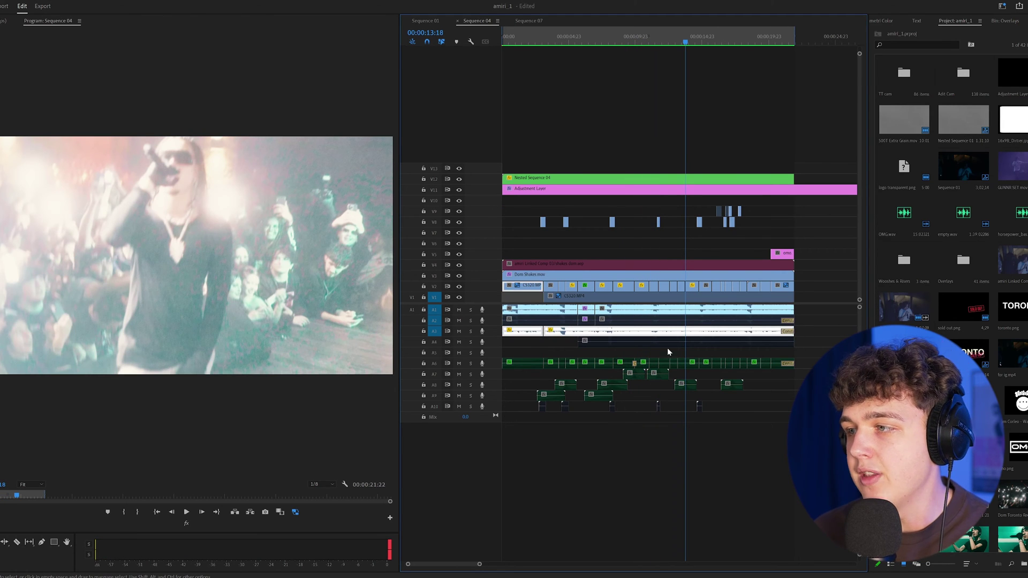
key(space)
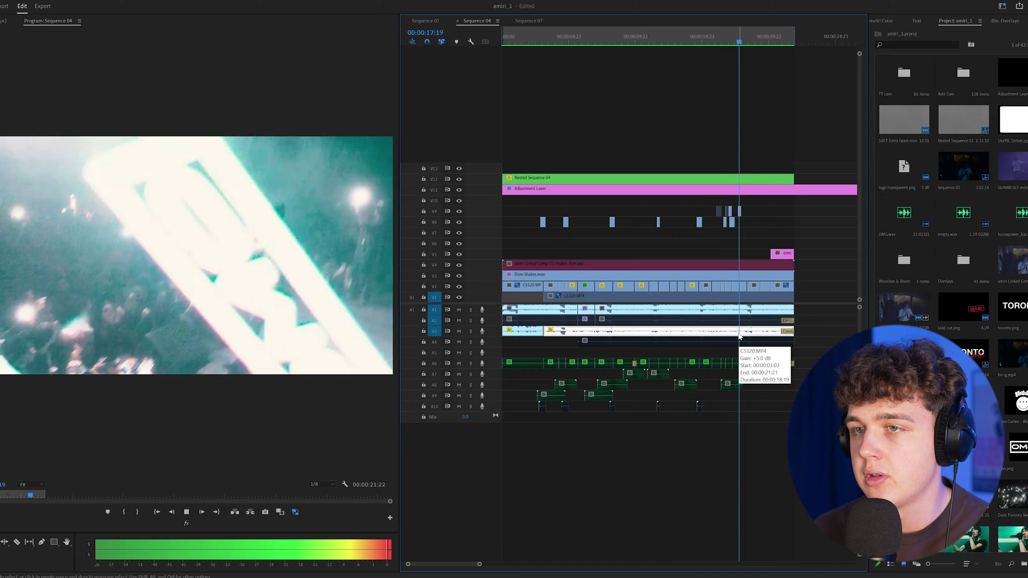
key(space)
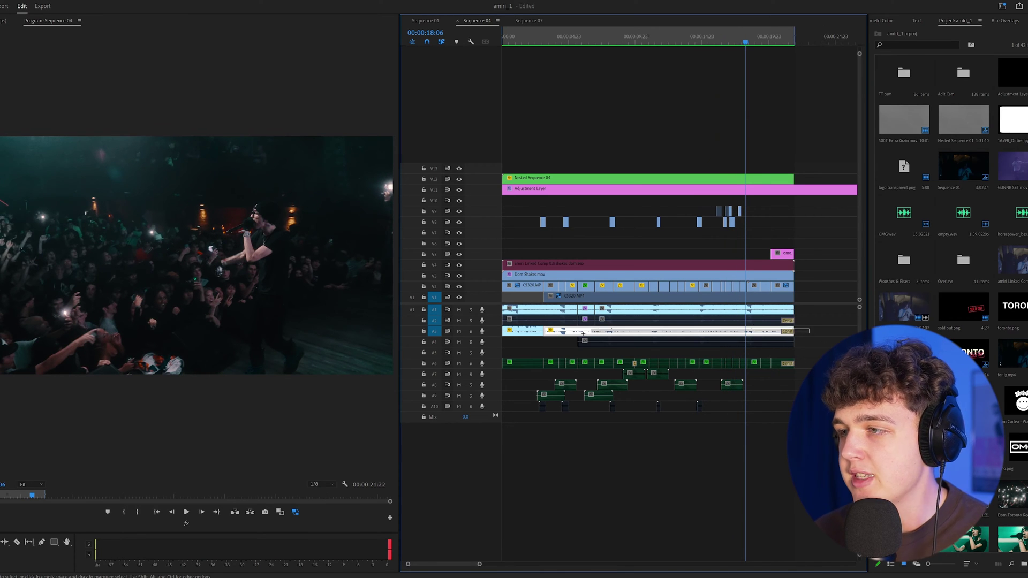
drag(584, 332, 584, 341)
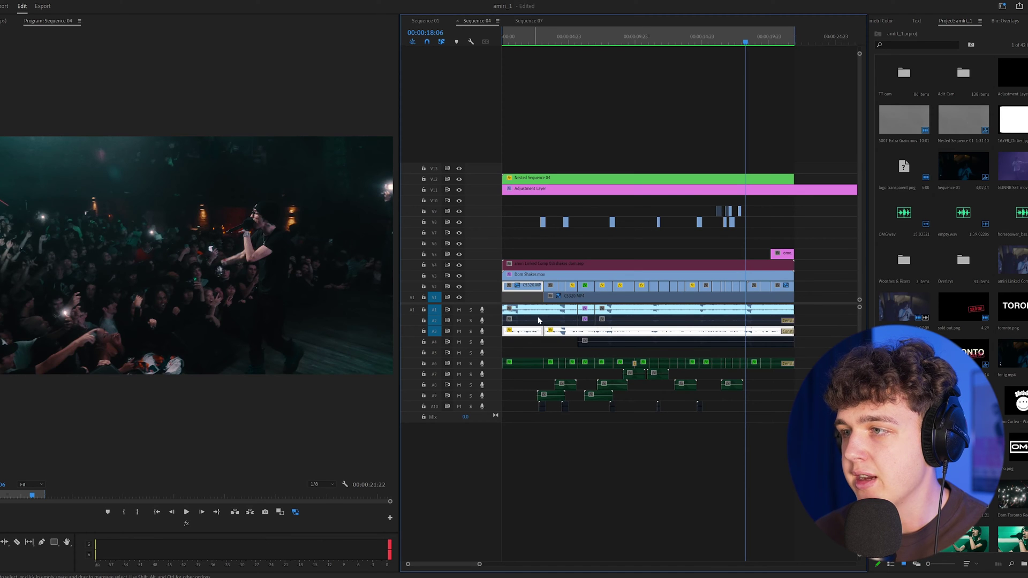
drag(538, 321, 574, 353)
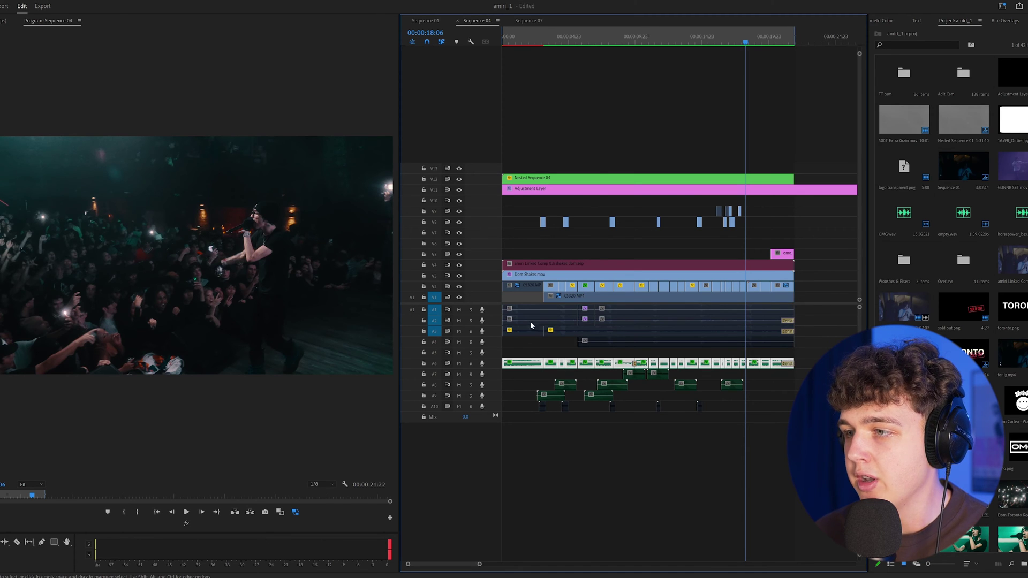
click(599, 35)
key(space)
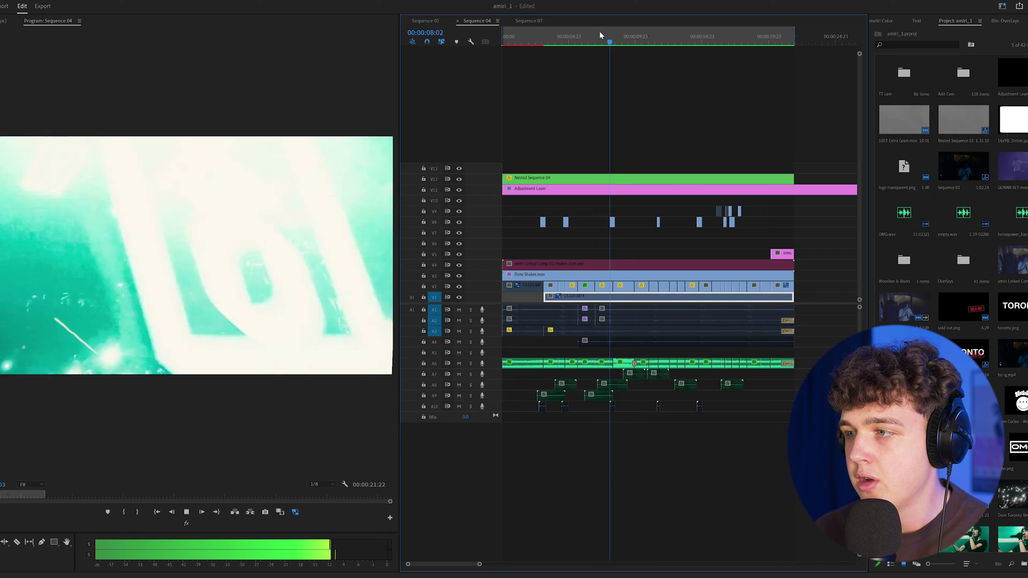
click(599, 35)
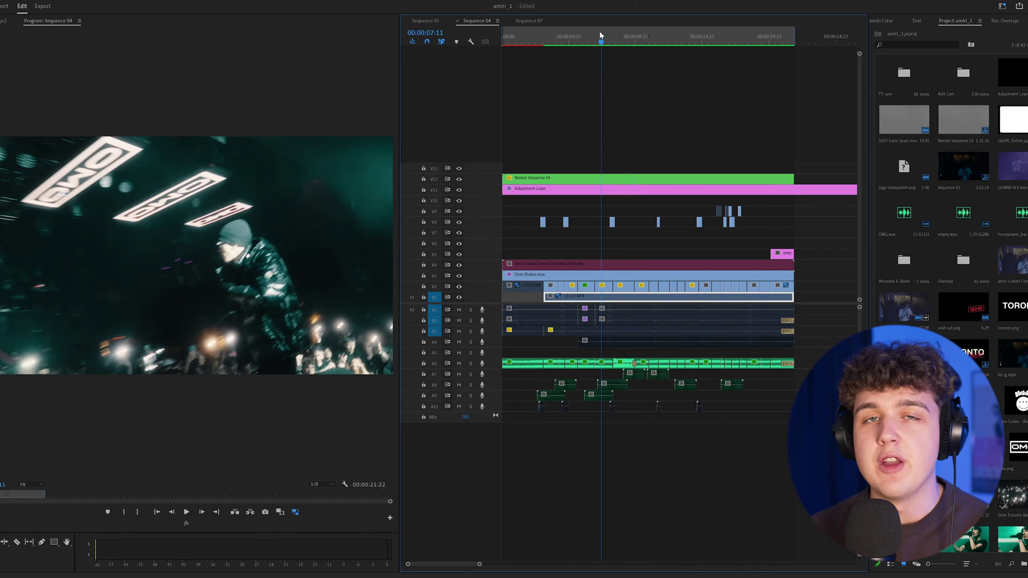
click(803, 355)
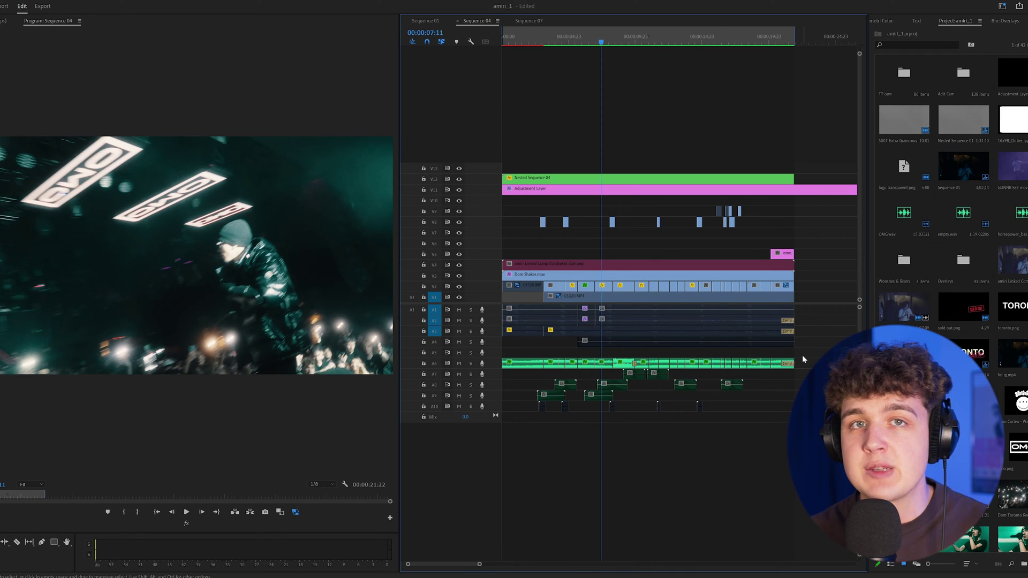
scroll(617, 380, up, 2)
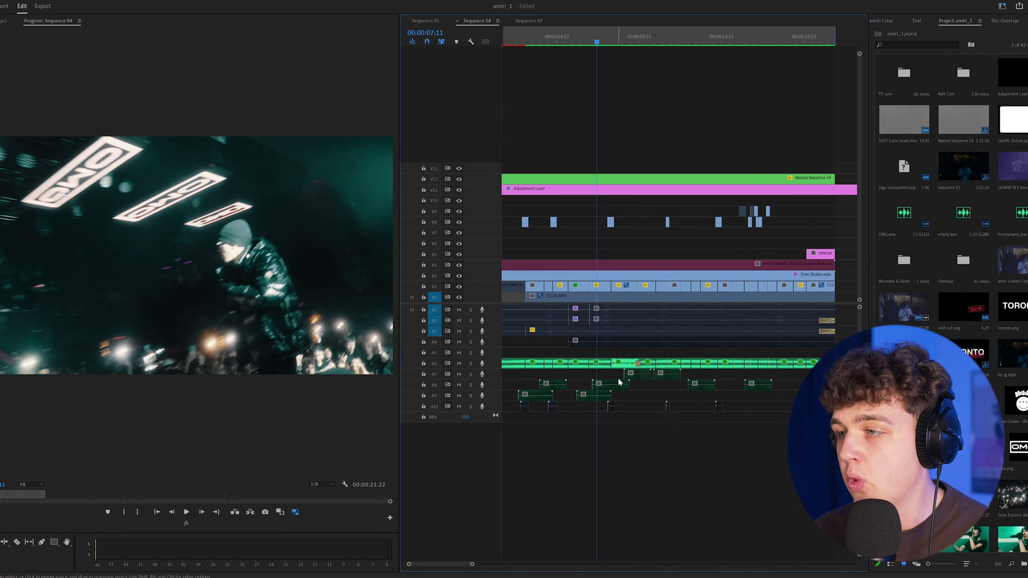
scroll(599, 242, up, 2)
drag(599, 33, 652, 45)
scroll(676, 351, down, 2)
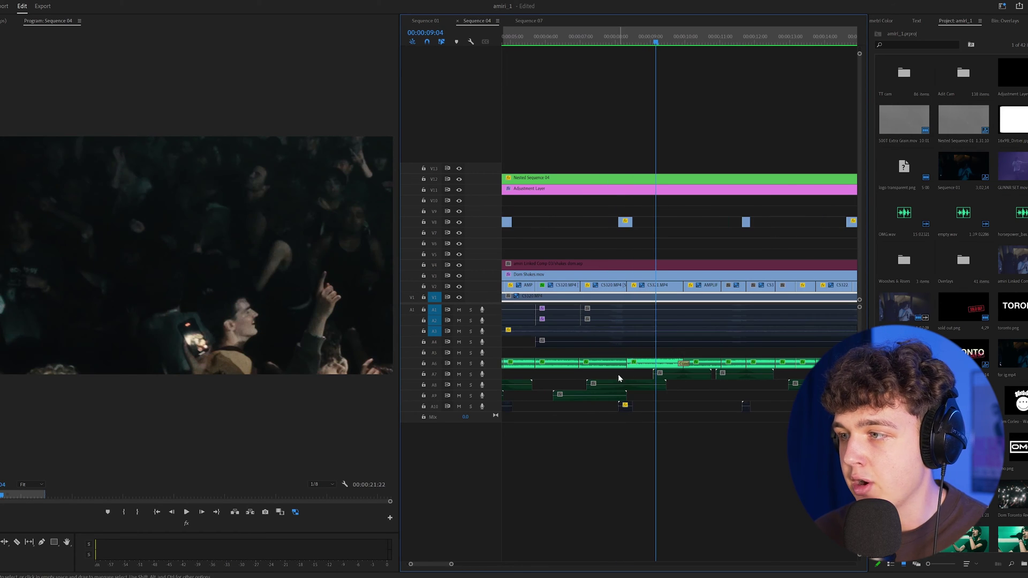
scroll(659, 367, down, 1)
click(604, 37)
key(space)
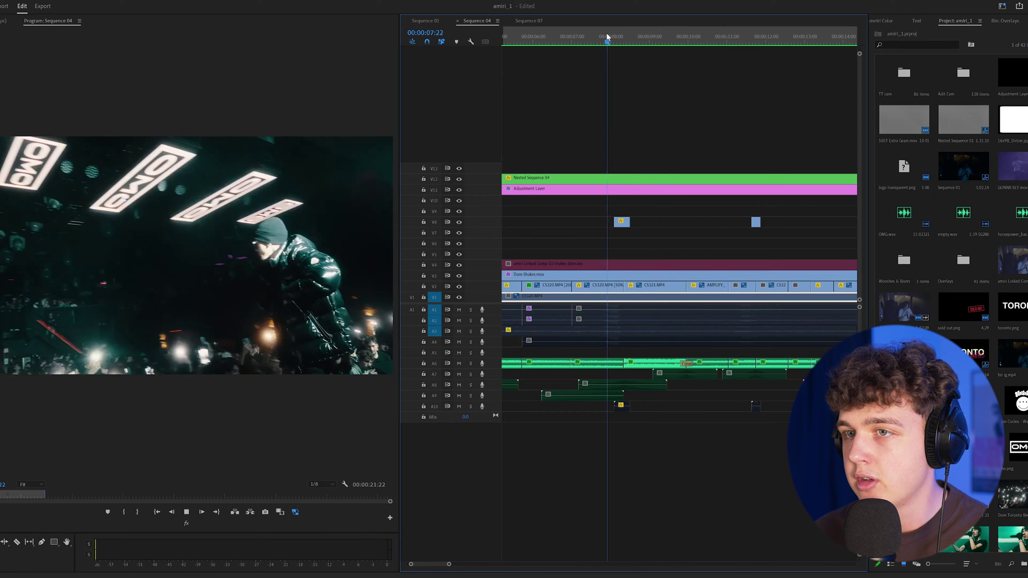
key(space)
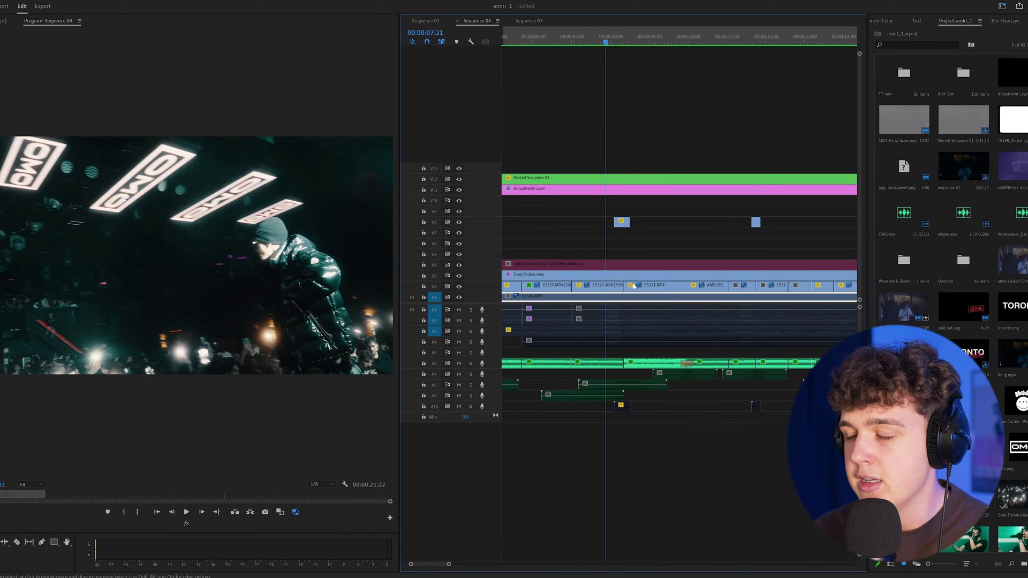
click(608, 37)
scroll(630, 315, up, 2)
click(631, 315)
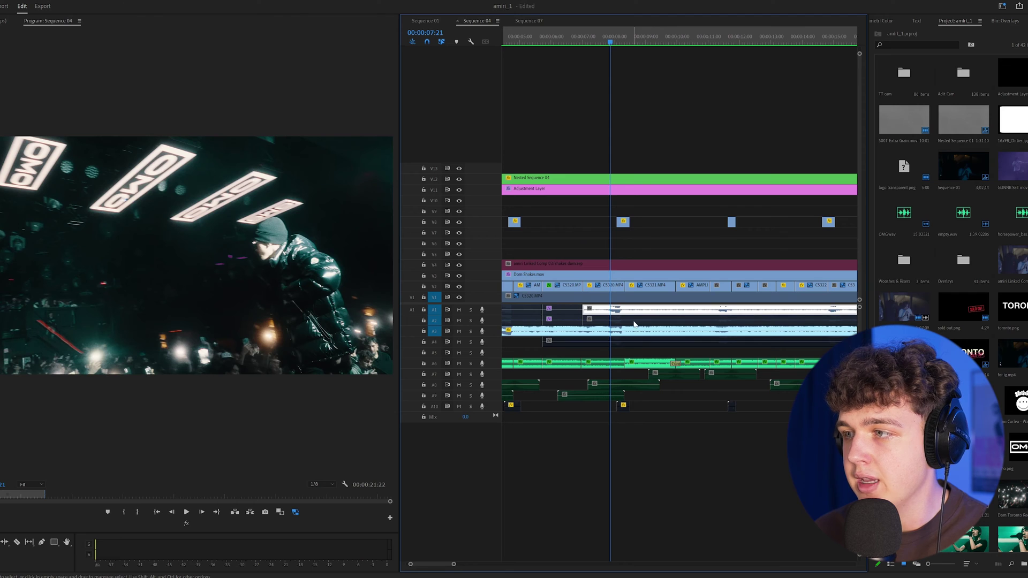
scroll(635, 324, up, 1)
click(646, 333)
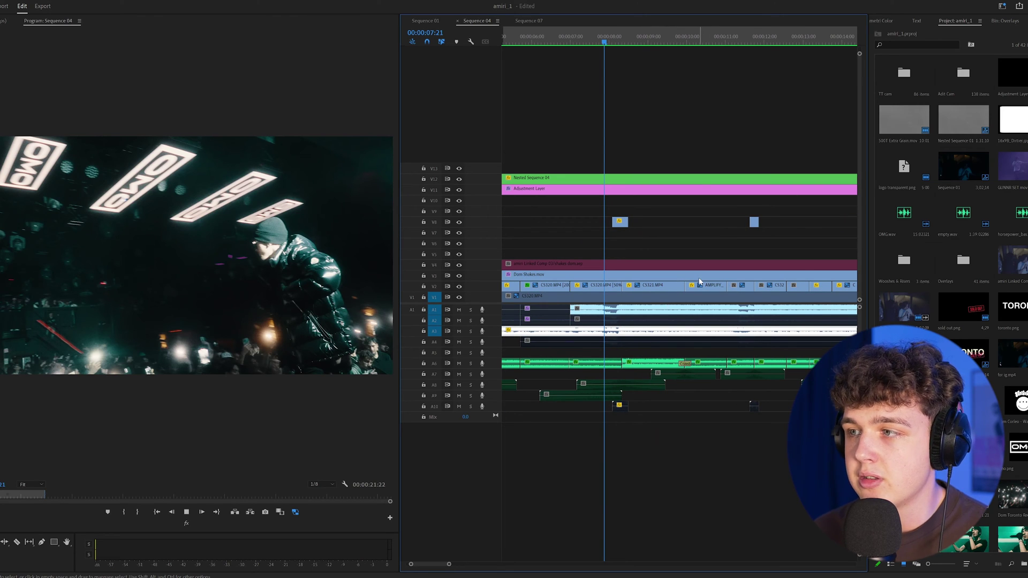
key(space)
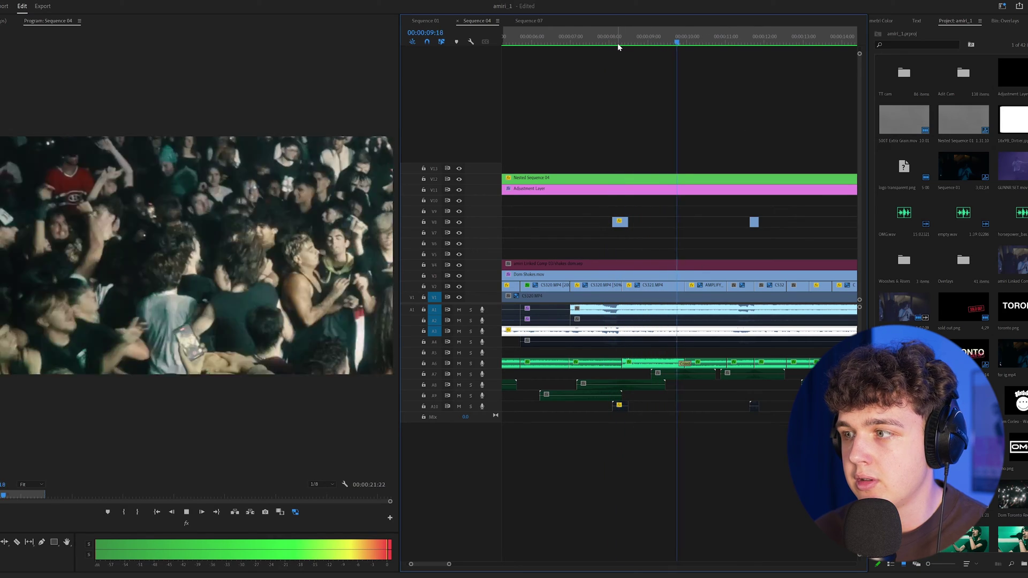
key(space)
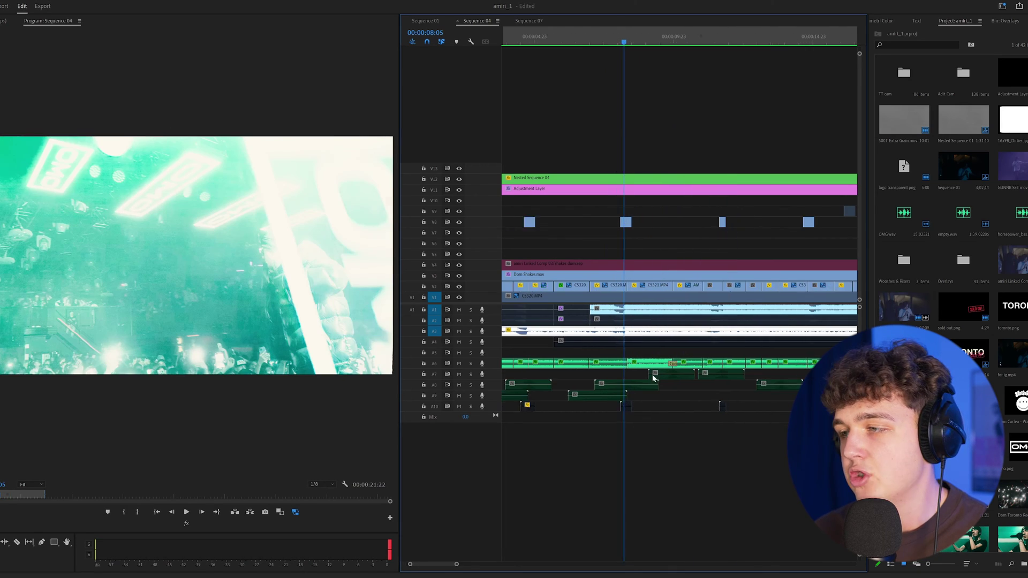
scroll(653, 379, down, 2)
drag(771, 446, 519, 376)
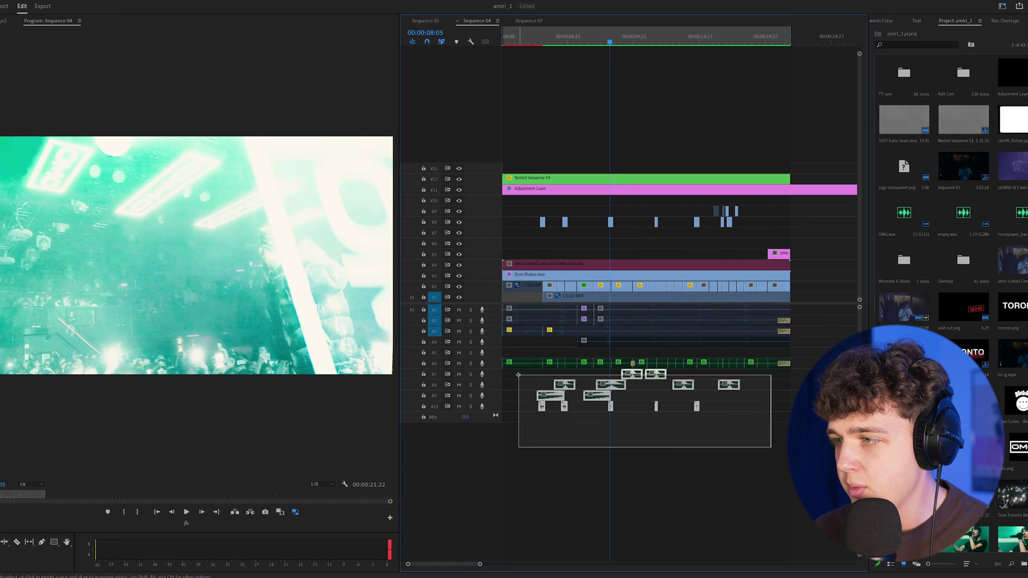
scroll(652, 439, up, 2)
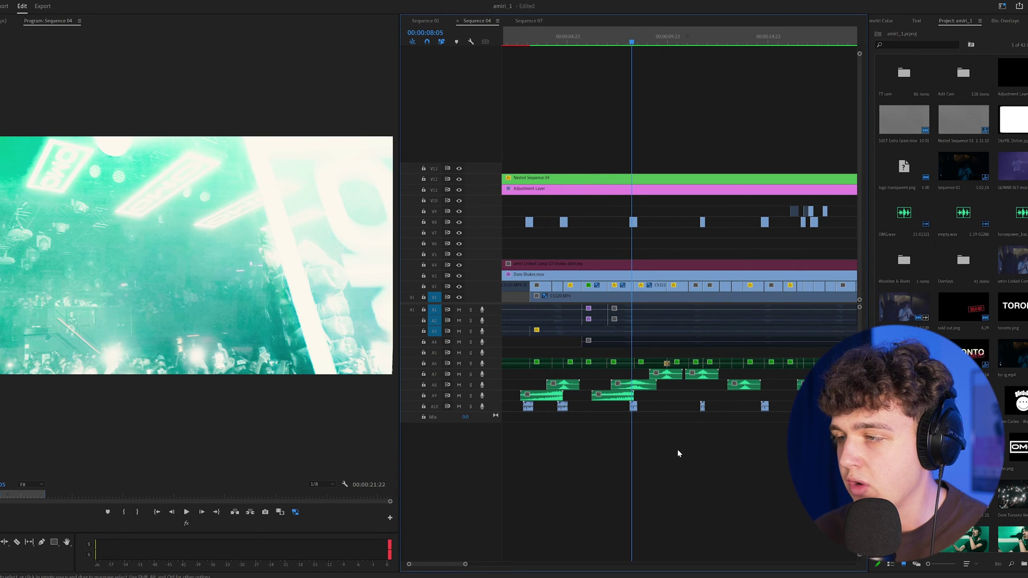
scroll(662, 436, up, 2)
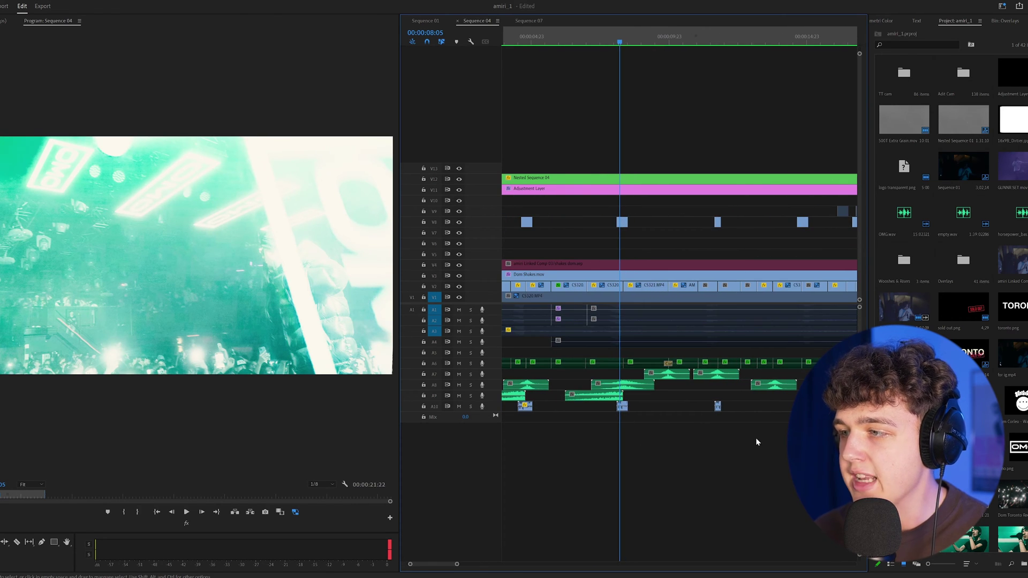
key(space)
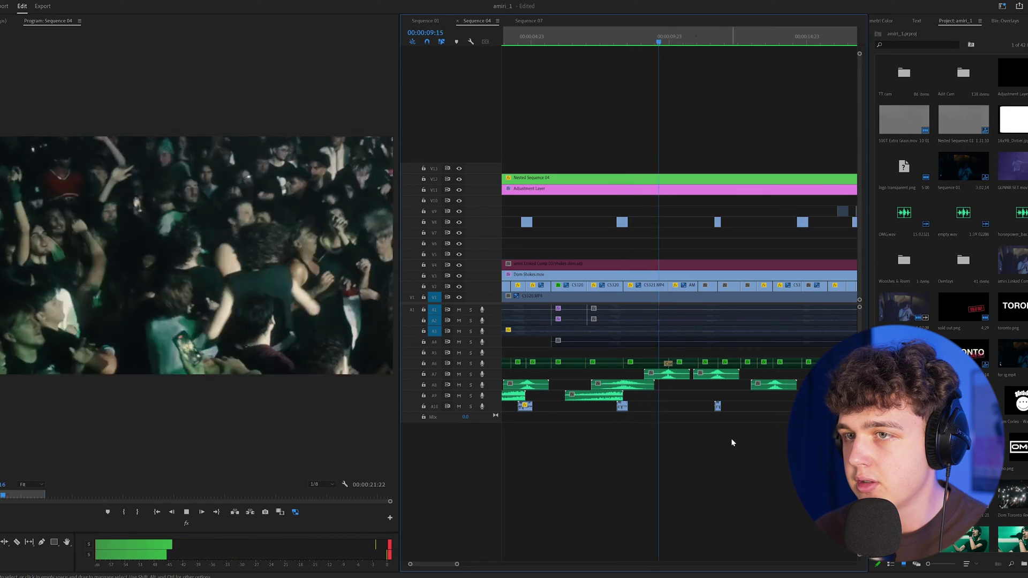
scroll(727, 442, up, 1)
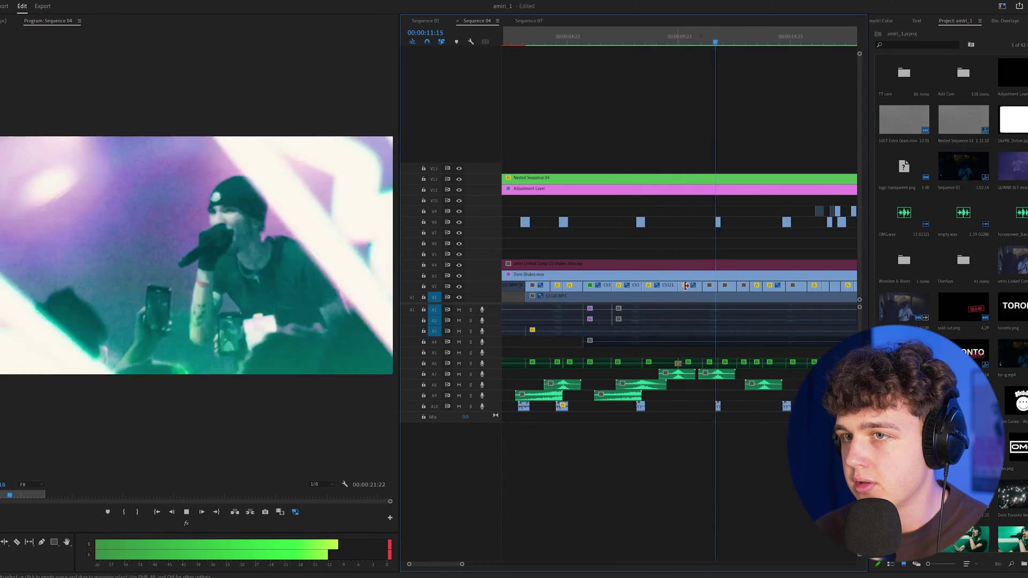
click(615, 38)
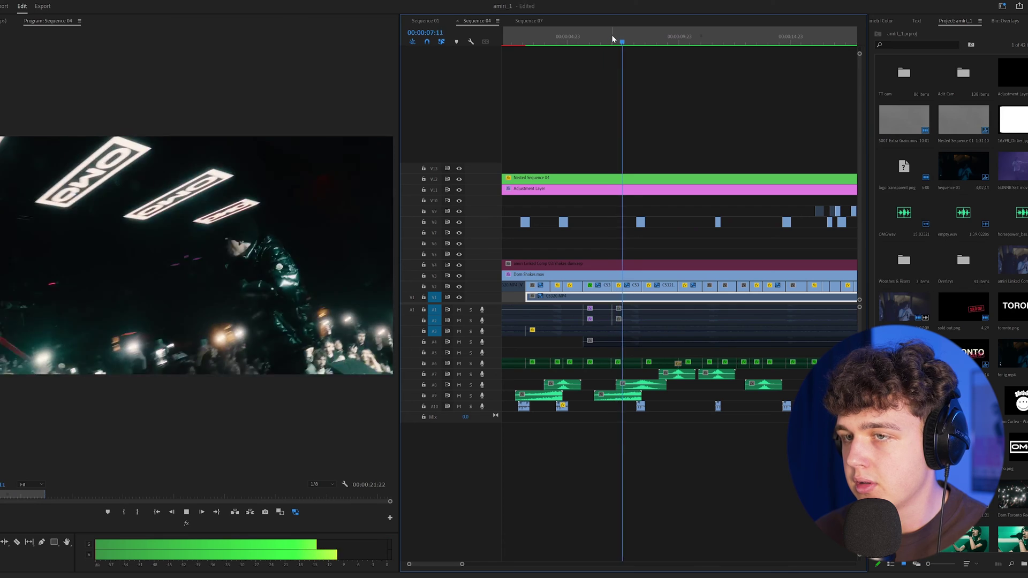
click(534, 35)
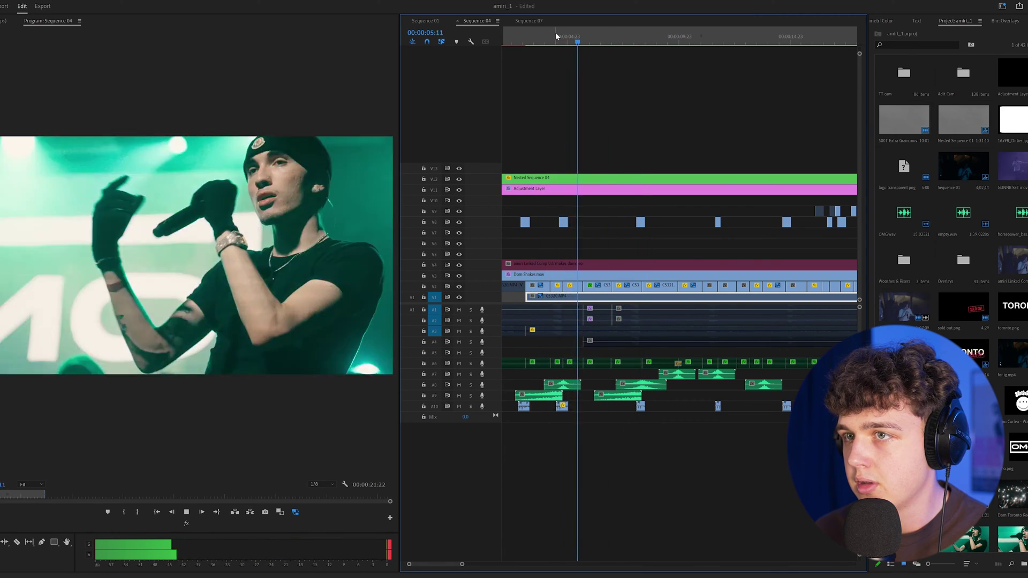
click(553, 36)
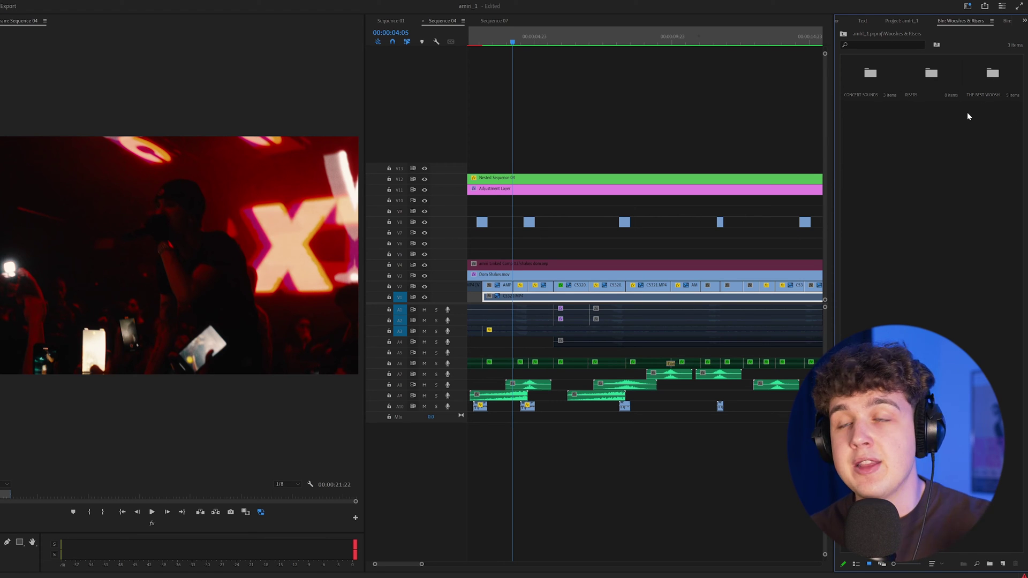
Step: Audition the two crowd-screaming clips in the CONCERT SOUNDS folder
click(876, 81)
double_click(875, 81)
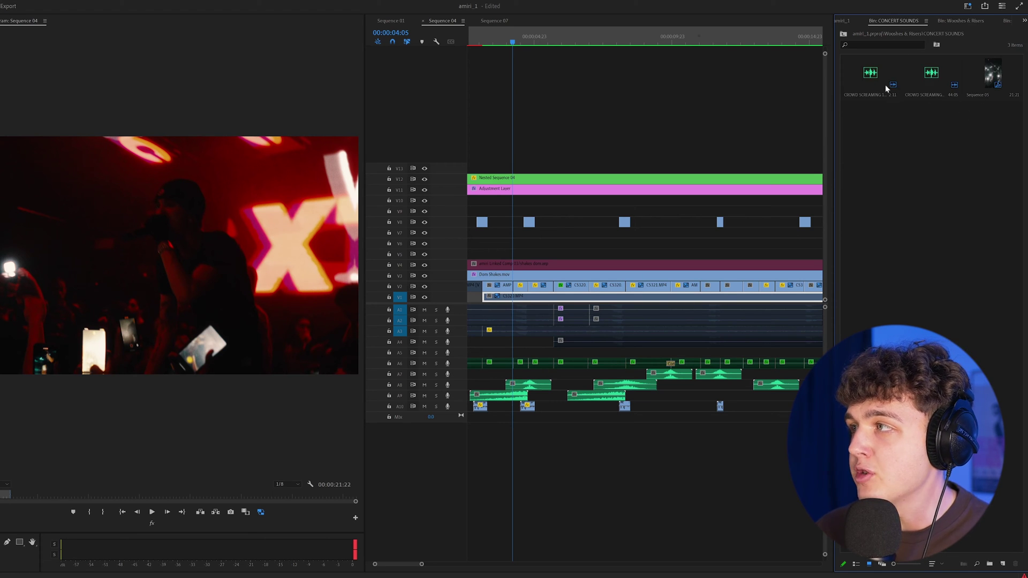
double_click(940, 67)
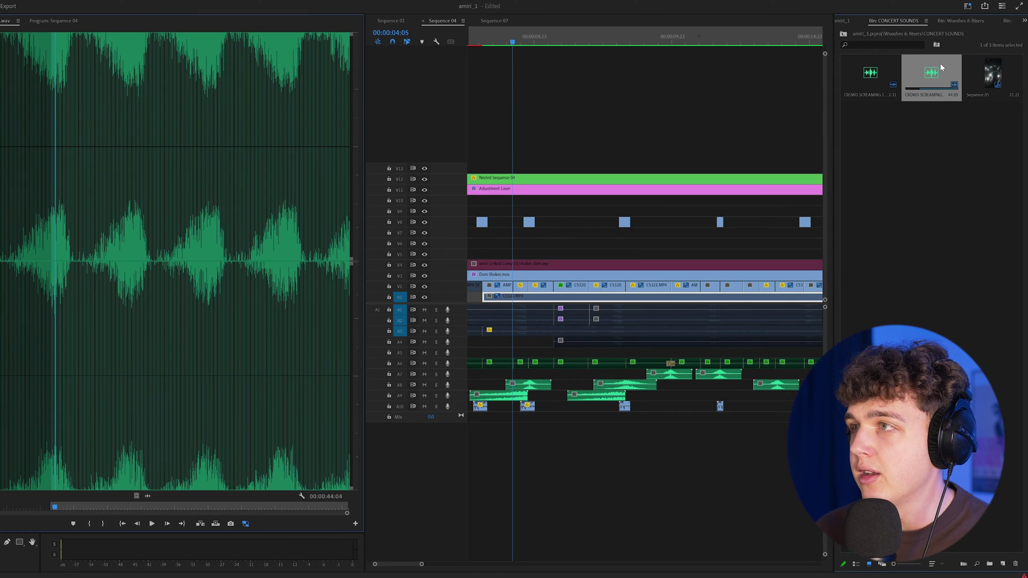
click(960, 21)
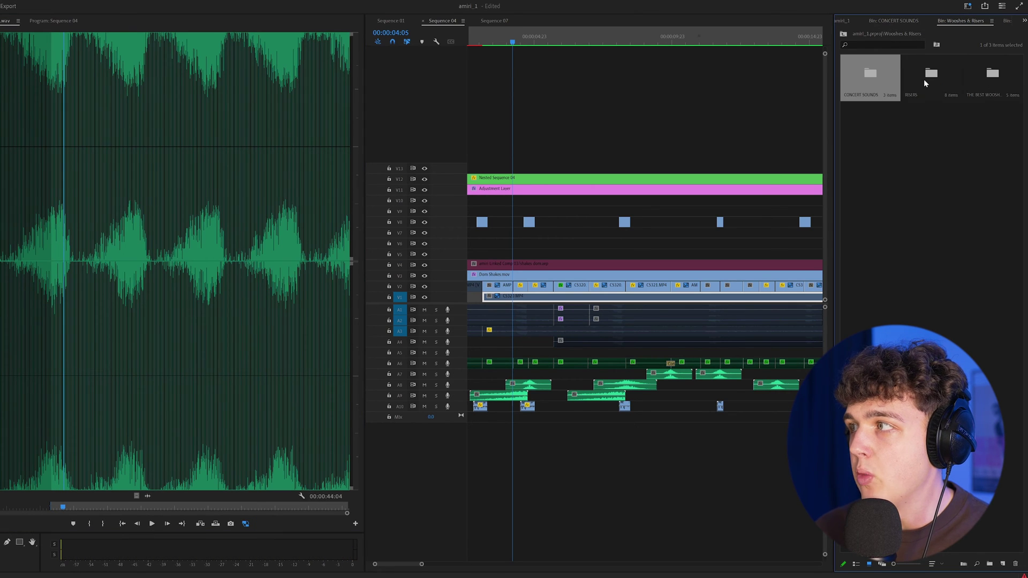
Step: Open RISERS and preview several risers, including RISER 6 and RISER 8
double_click(923, 78)
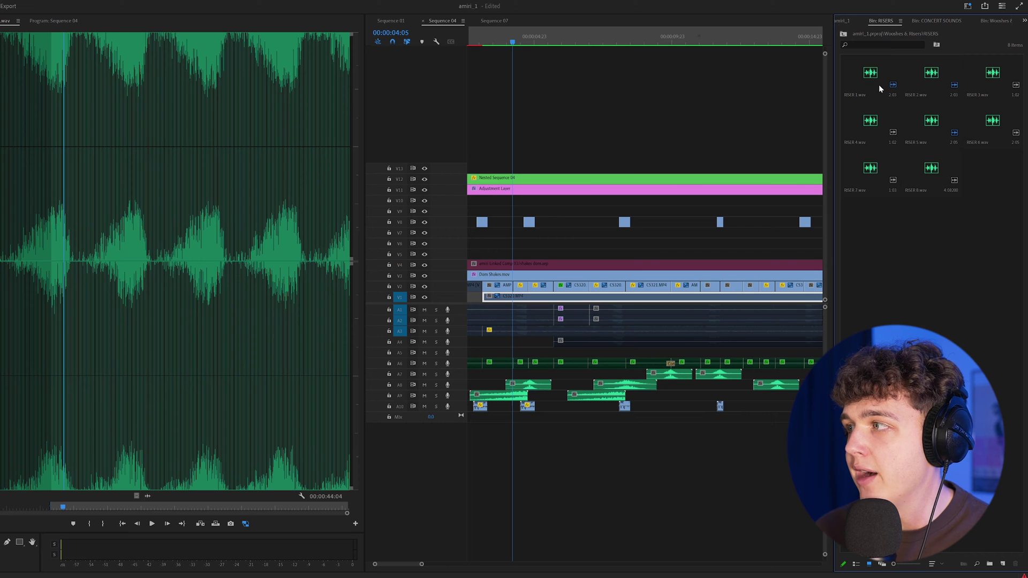
double_click(870, 74)
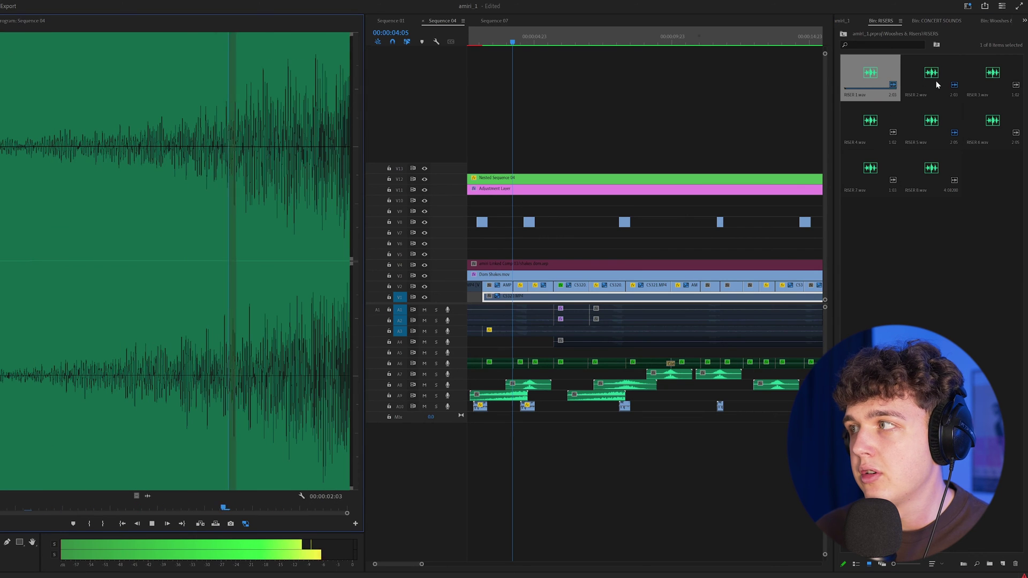
click(932, 126)
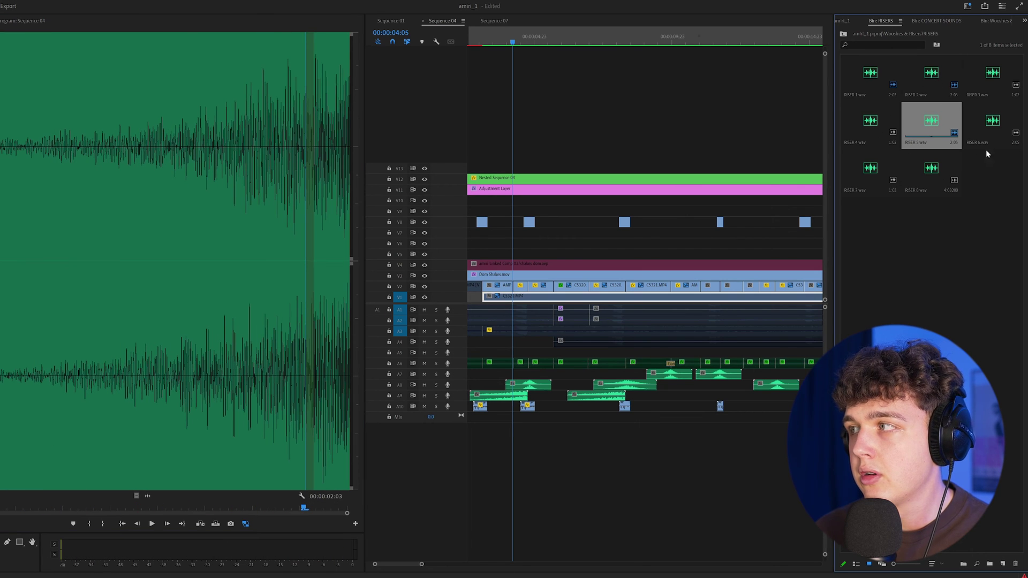
double_click(992, 125)
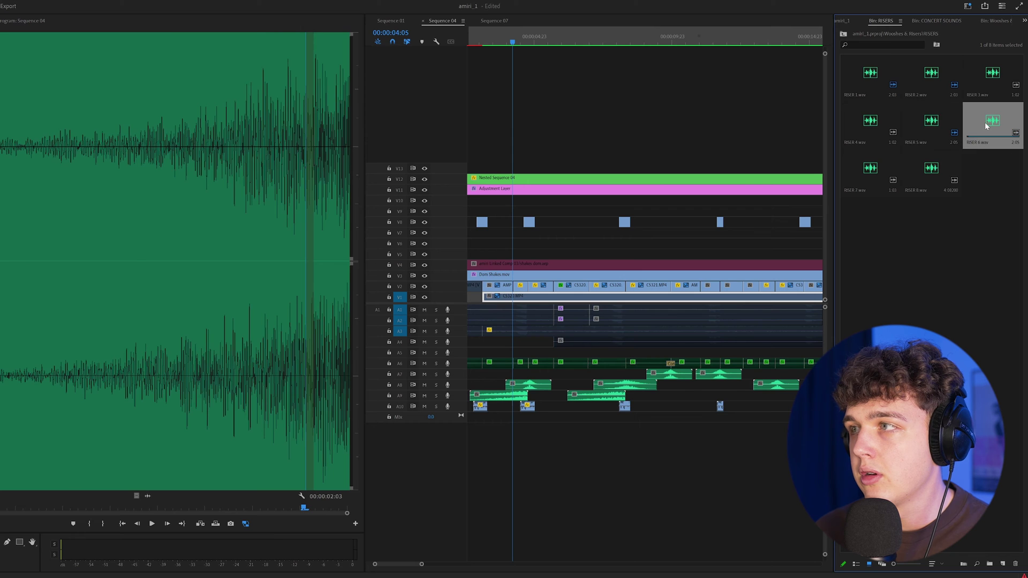
double_click(930, 171)
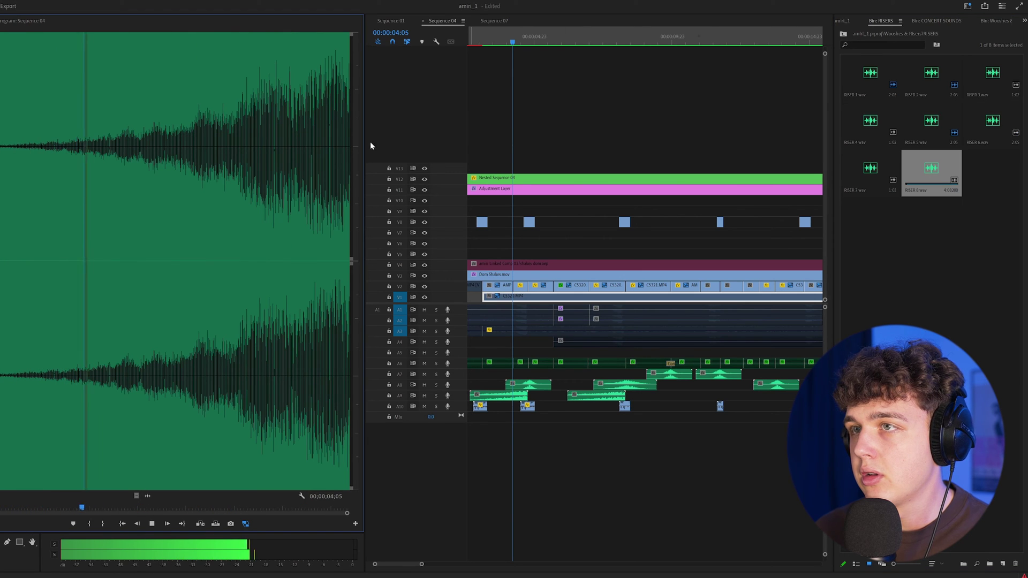
Step: Place RISER 8.wav on a new track below A10 and play its build-up to three seconds
click(513, 47)
scroll(574, 413, up, 4)
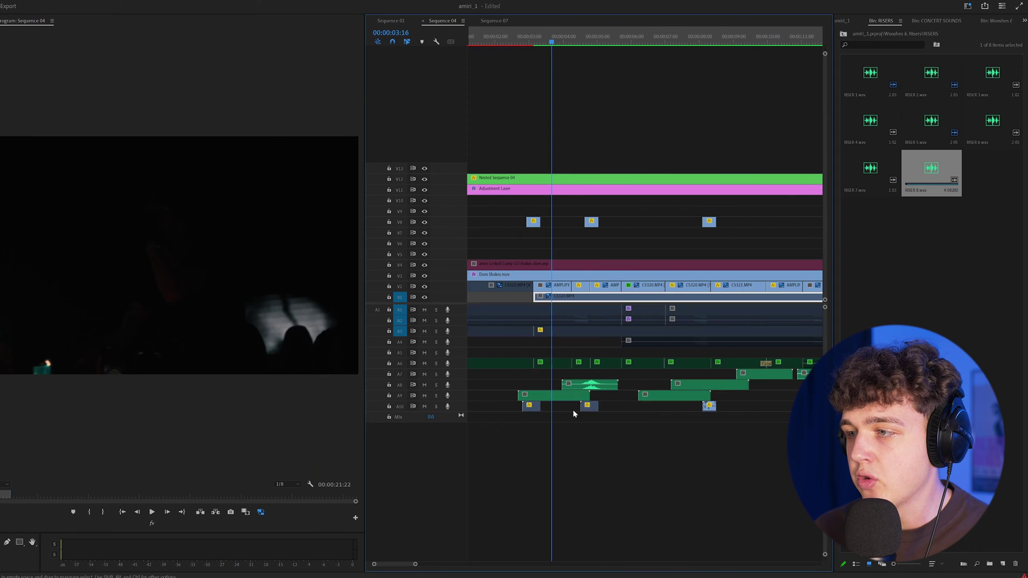
drag(930, 172, 495, 431)
scroll(567, 421, up, 3)
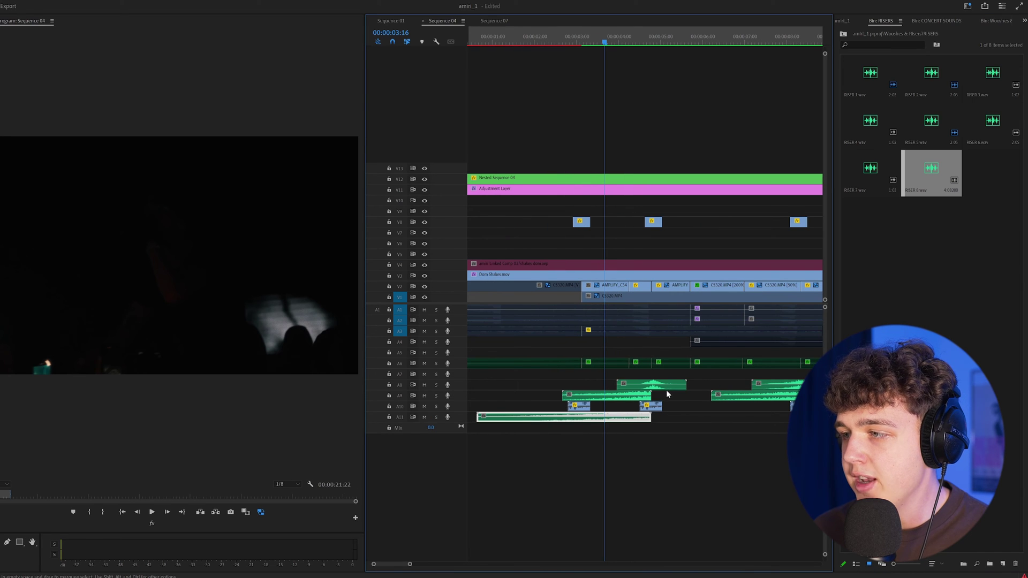
key(ctrl+z)
click(557, 35)
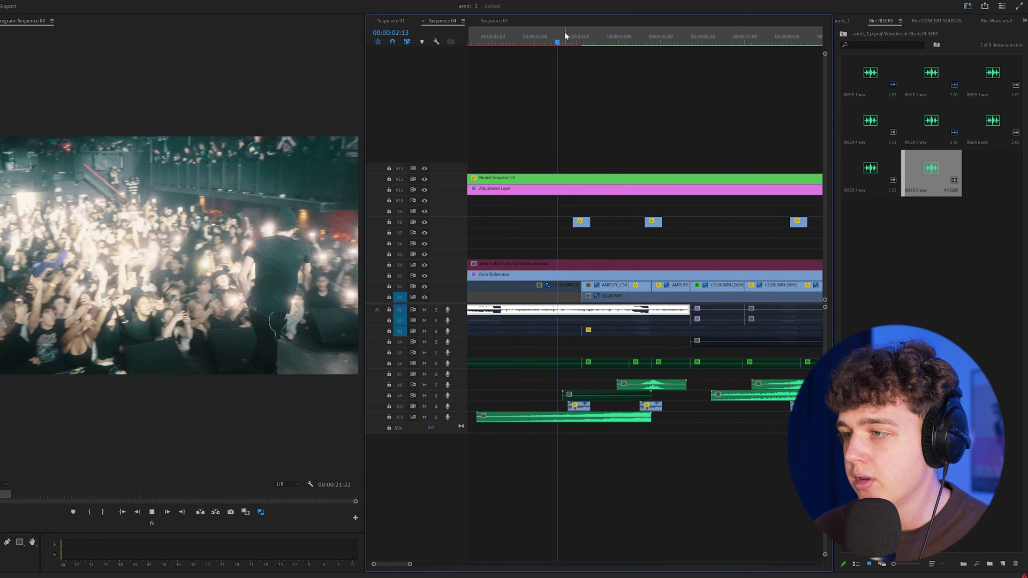
key(space)
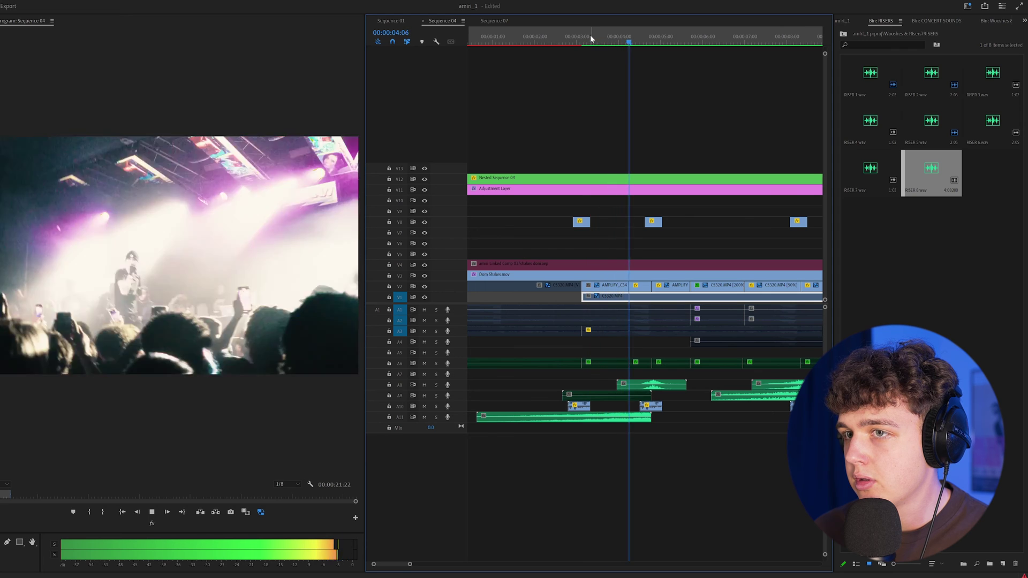
click(592, 38)
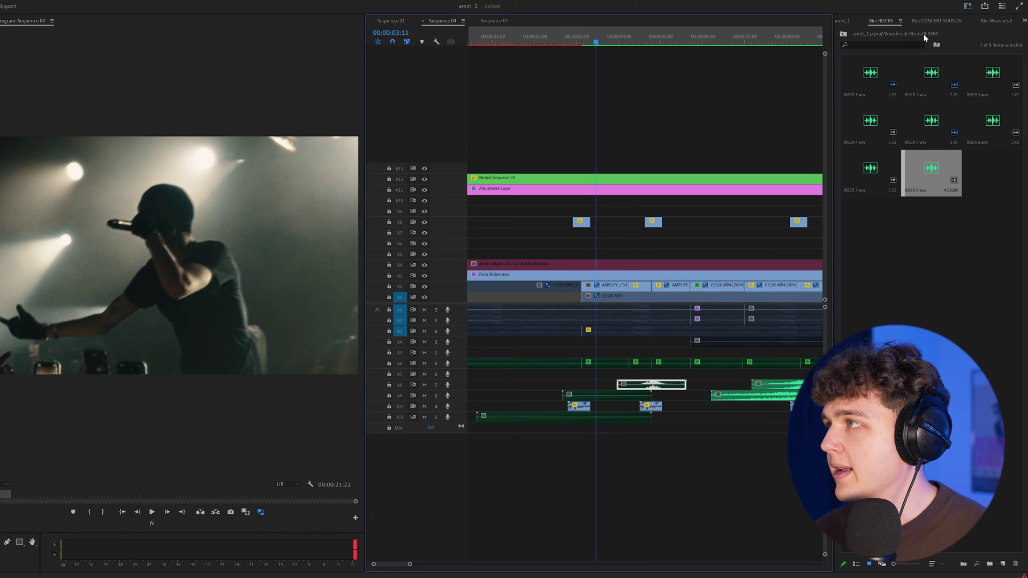
click(1004, 21)
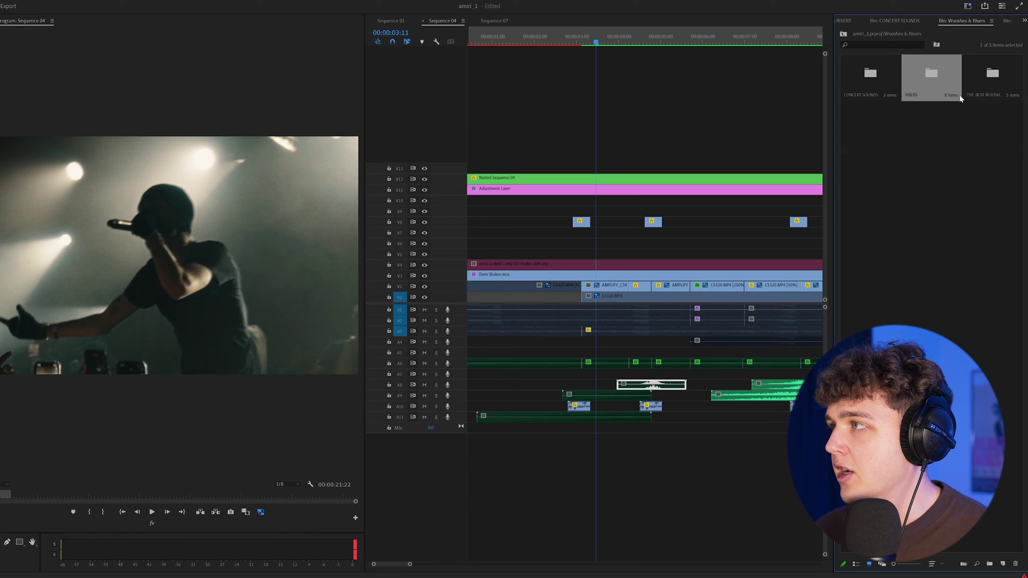
Step: Open the Medium whooshes folder, preview four whoosh sounds, and select WOOSH 18
double_click(989, 76)
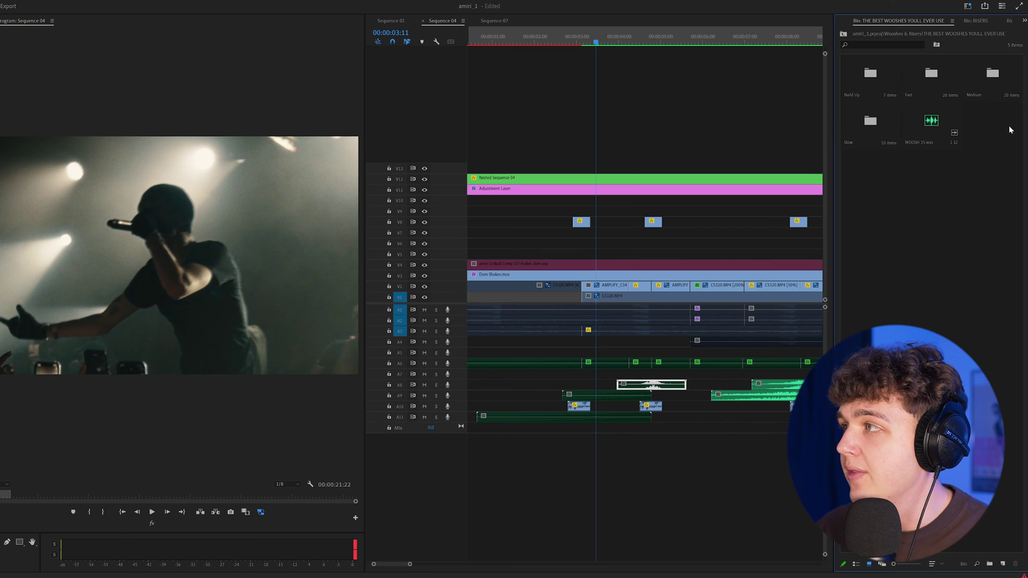
click(985, 79)
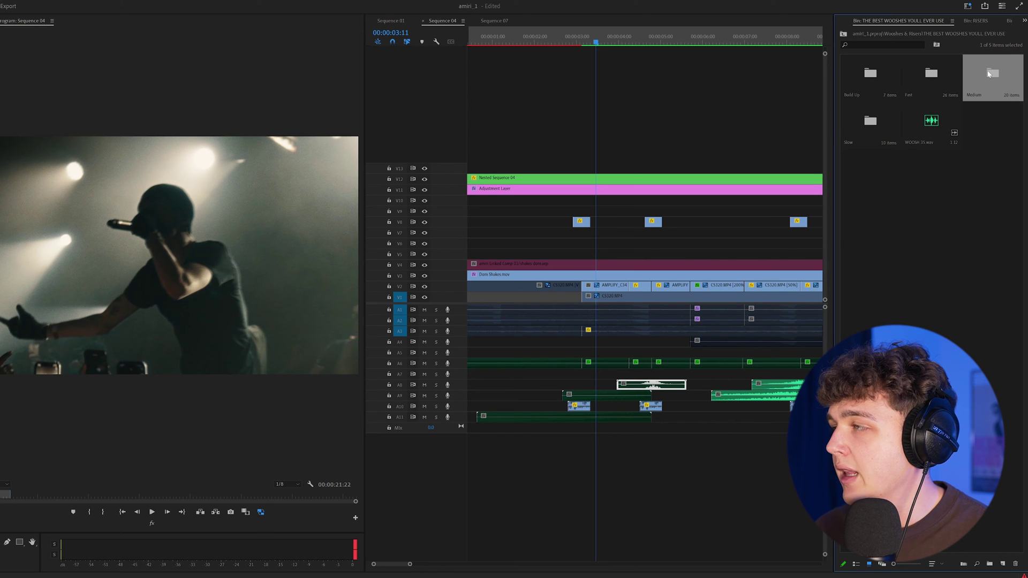
double_click(988, 74)
double_click(932, 73)
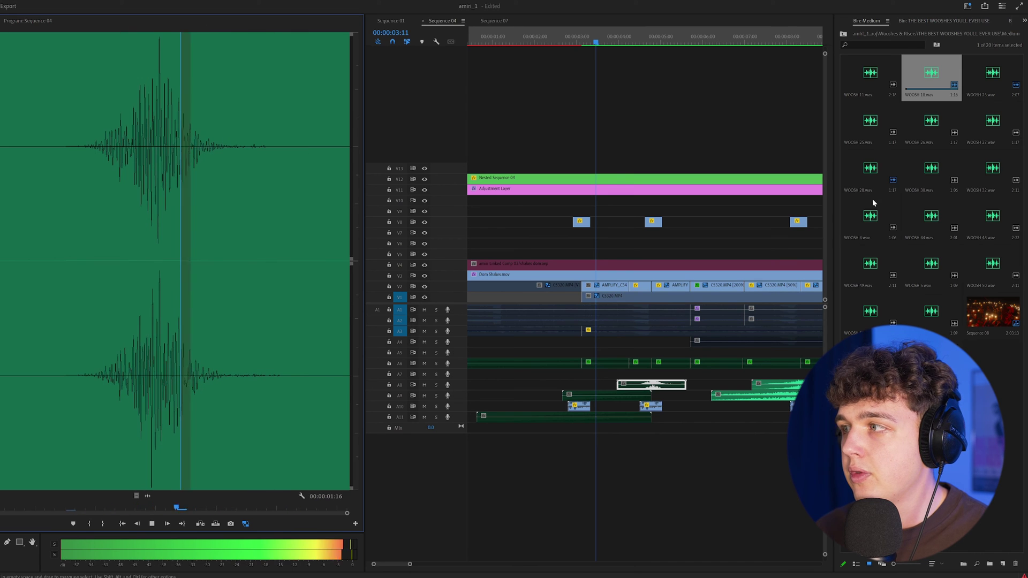
double_click(932, 215)
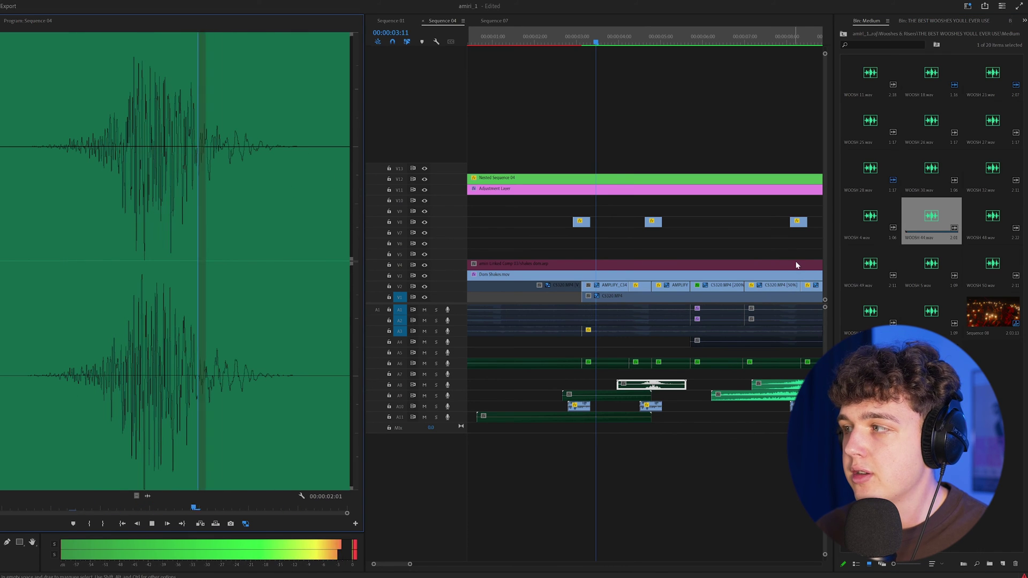
double_click(870, 264)
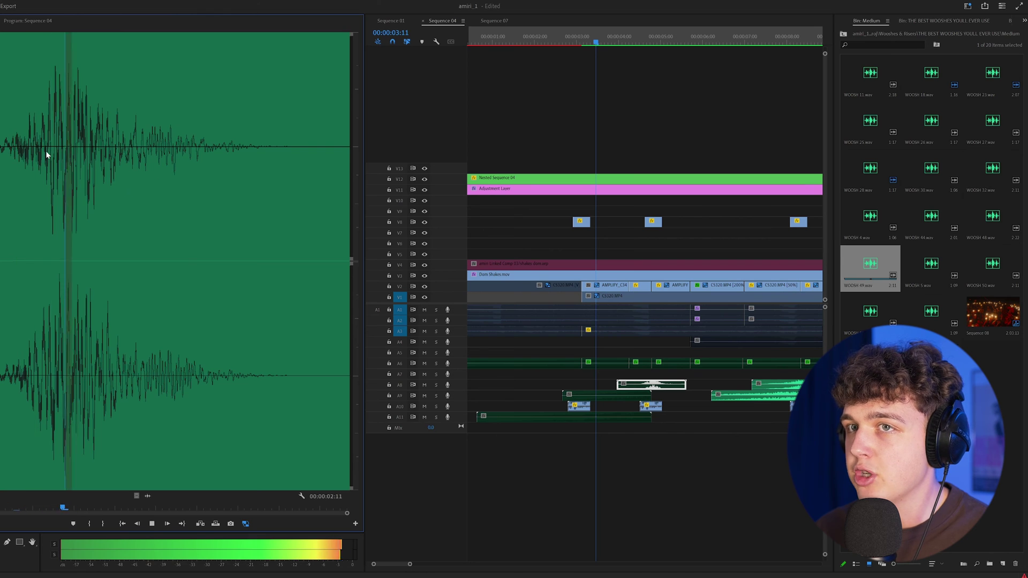
double_click(993, 218)
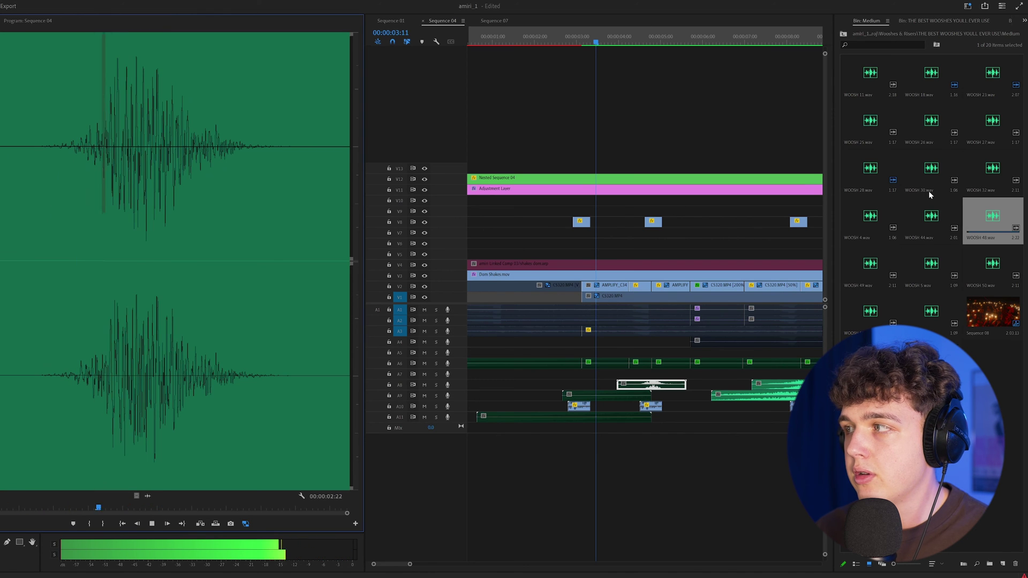
click(932, 77)
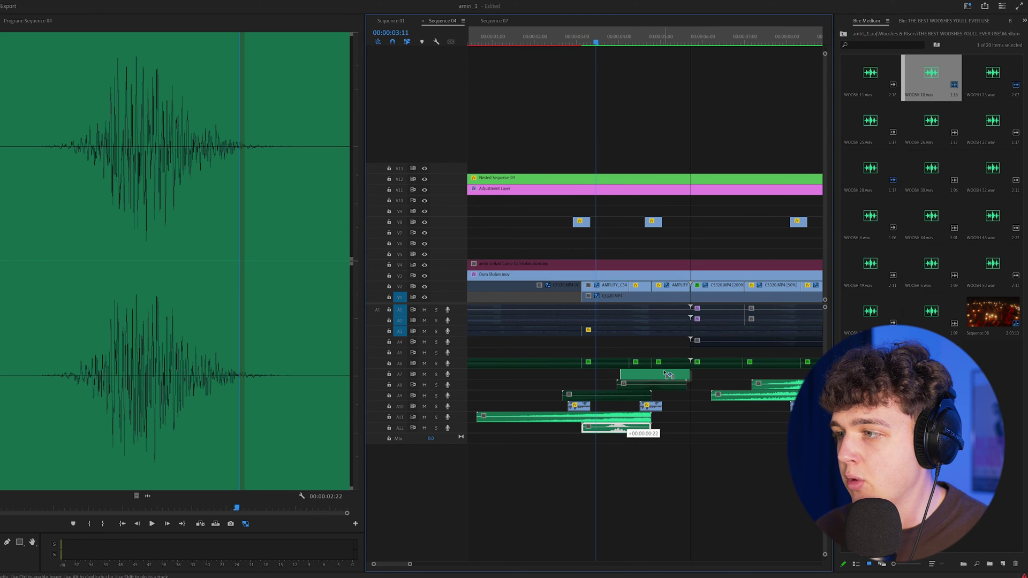
Step: Replay the sequence from 00:00:03:11 to hear the new whoosh at the cut
click(587, 37)
key(space)
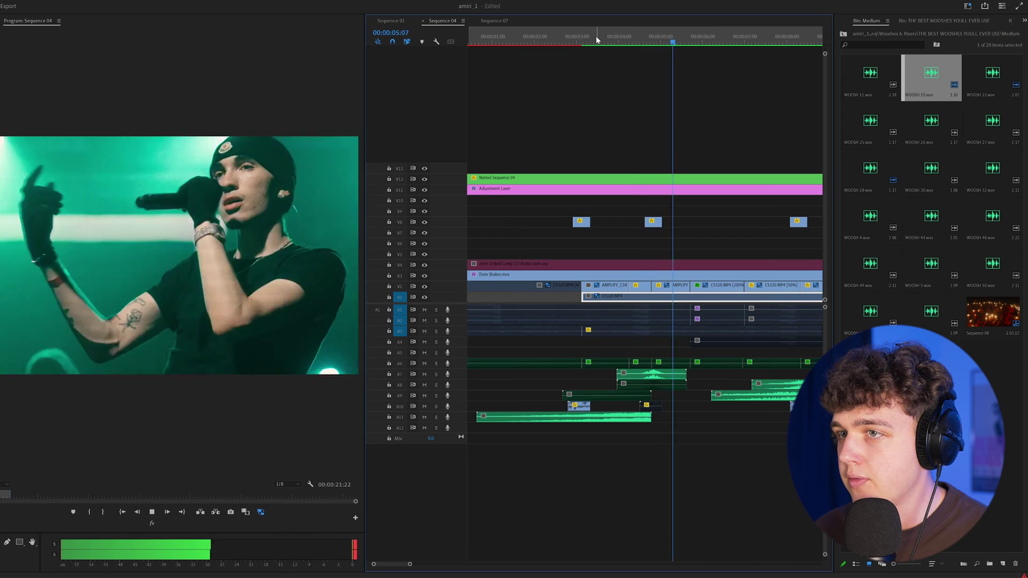
click(597, 36)
key(space)
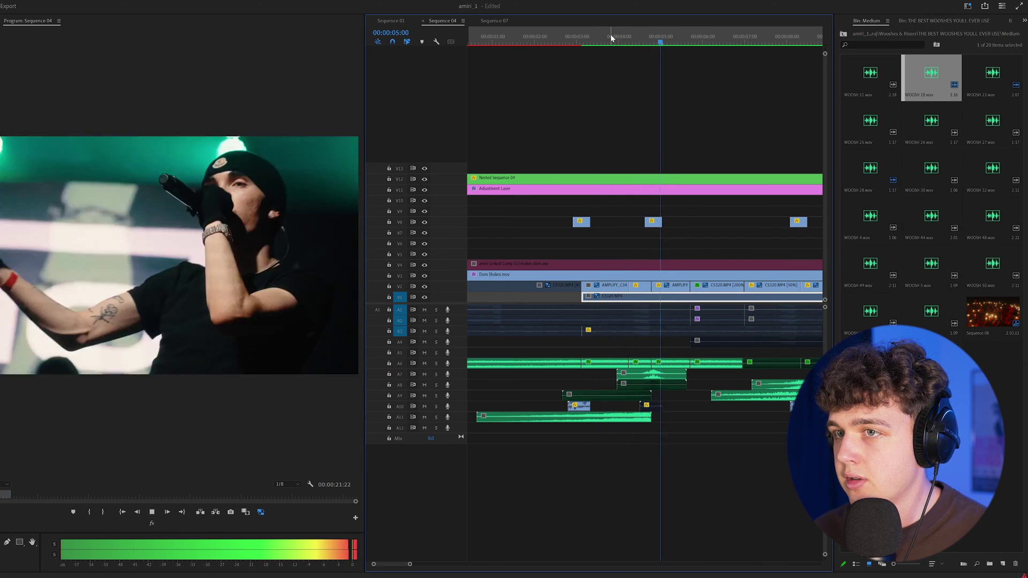
Step: Replay the stretch from about 03:16 to 03:20, then select the whoosh clip
click(612, 34)
click(661, 314)
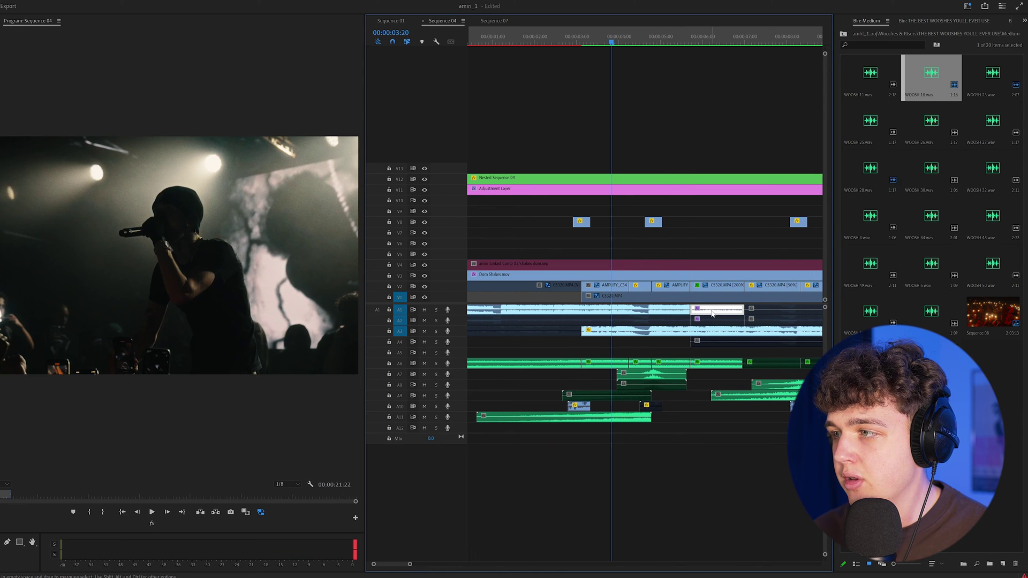
key(space)
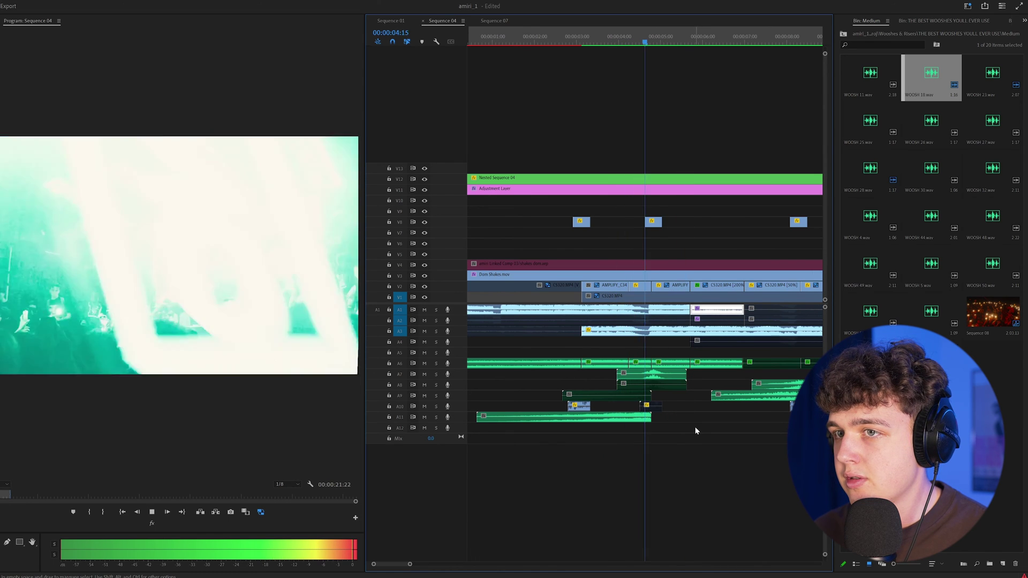
click(606, 40)
key(space)
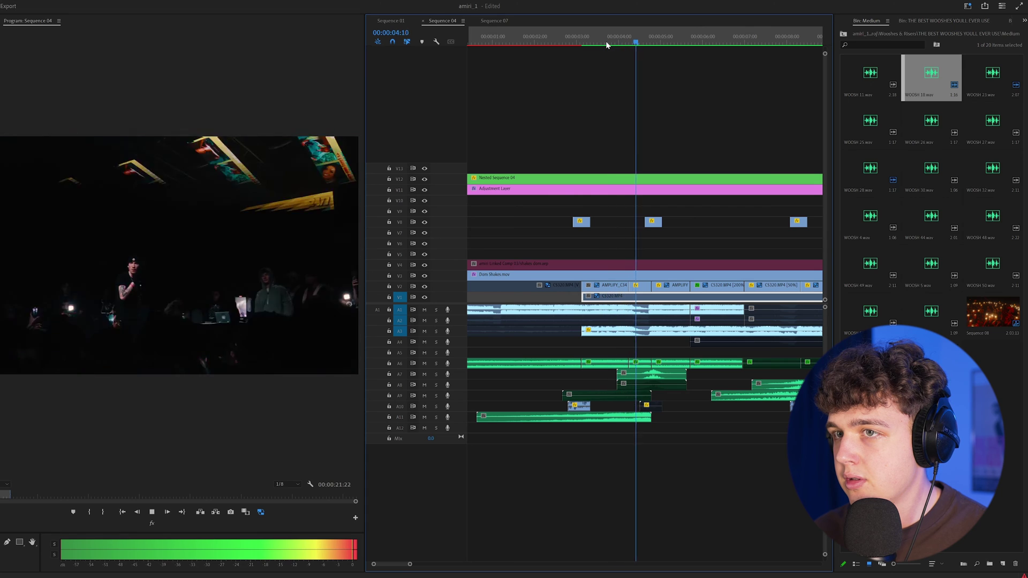
click(606, 41)
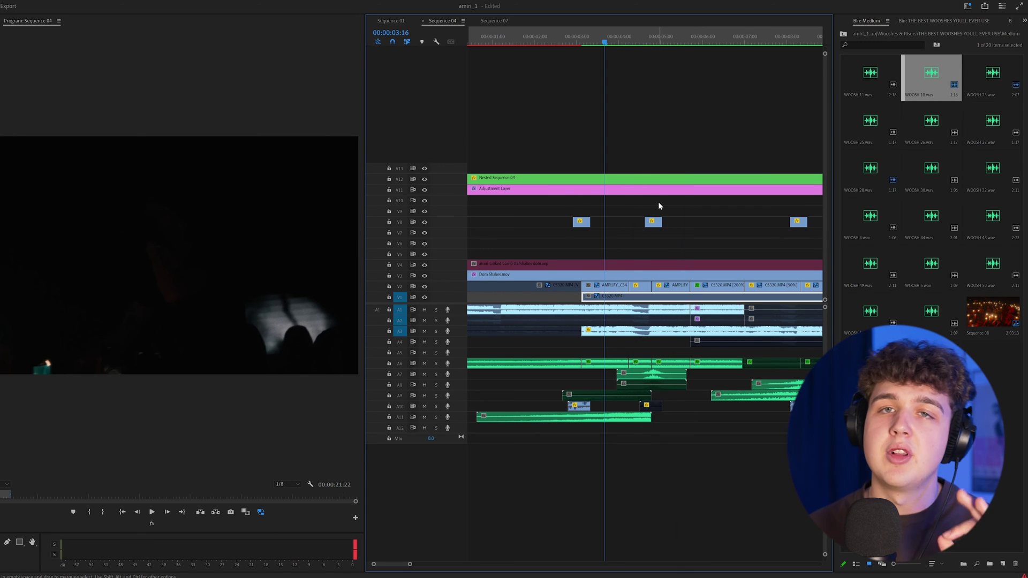
click(624, 419)
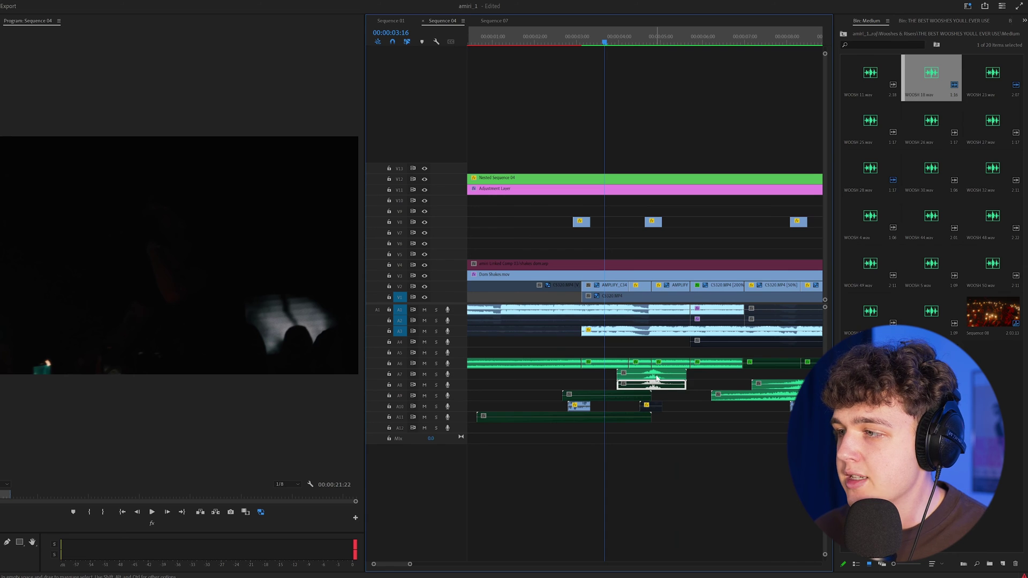
scroll(680, 406, down, 3)
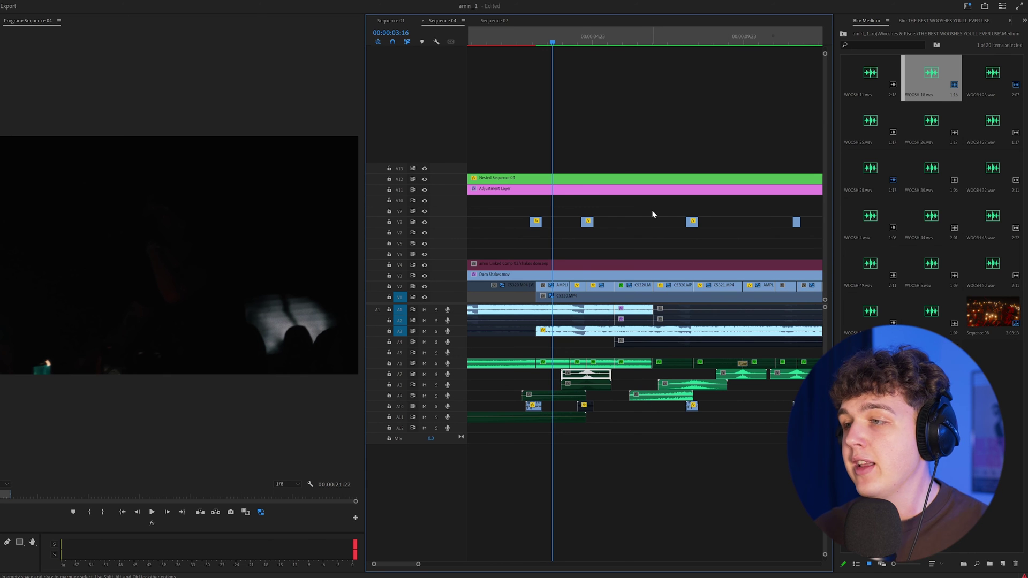
drag(577, 43, 694, 45)
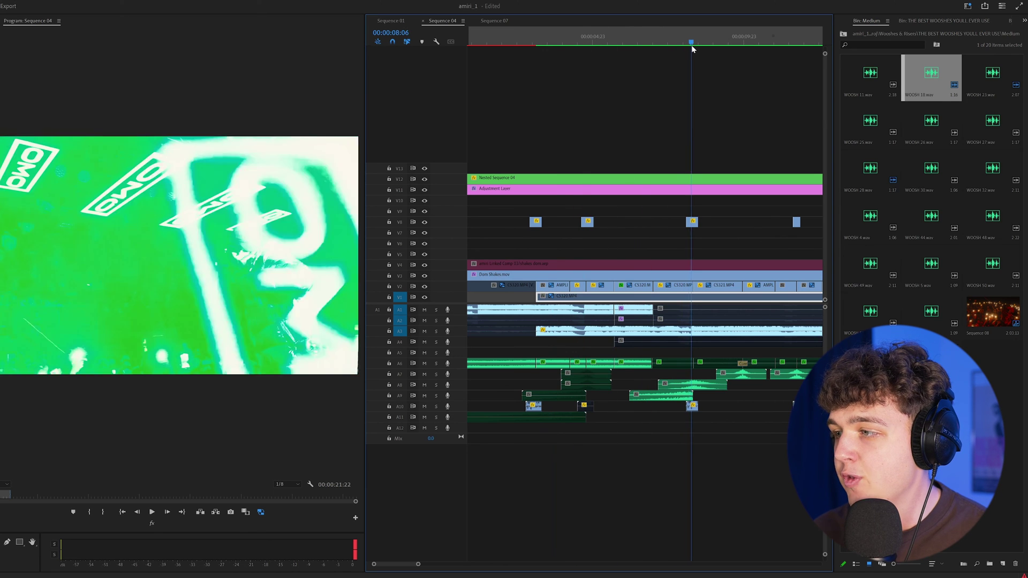
scroll(689, 412, up, 3)
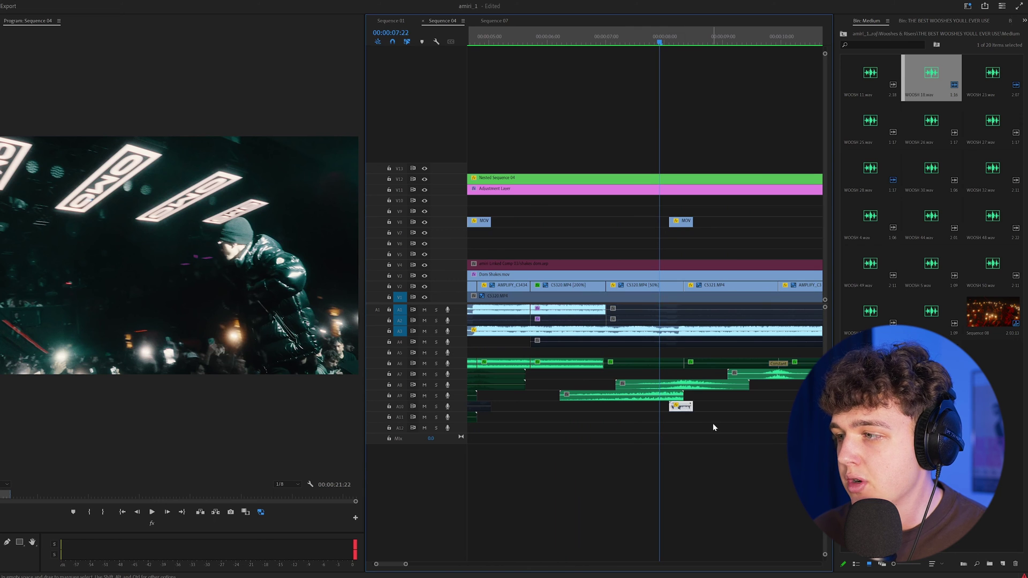
scroll(713, 427, down, 2)
click(636, 36)
key(space)
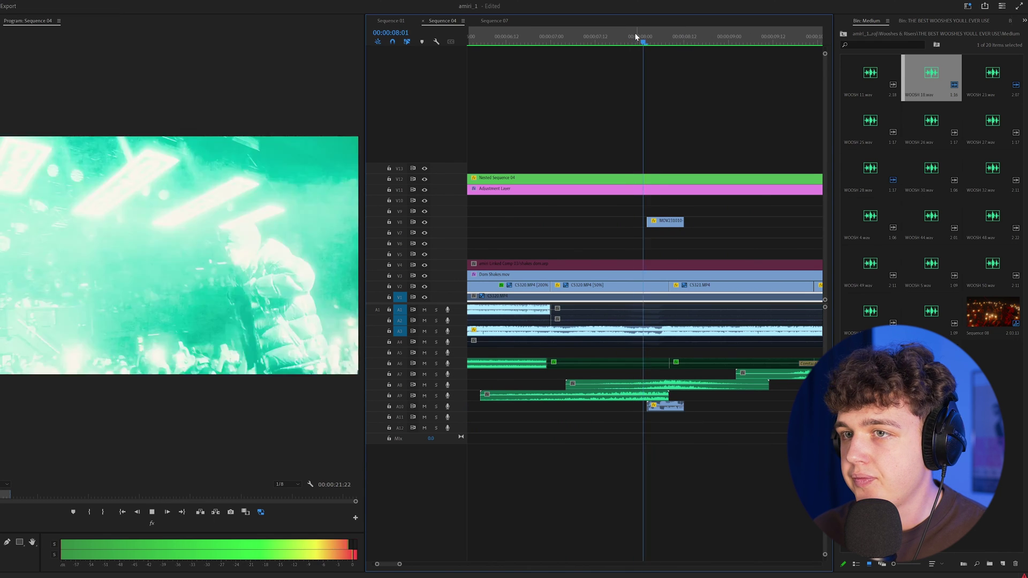
key(space)
key(space)
key(space)
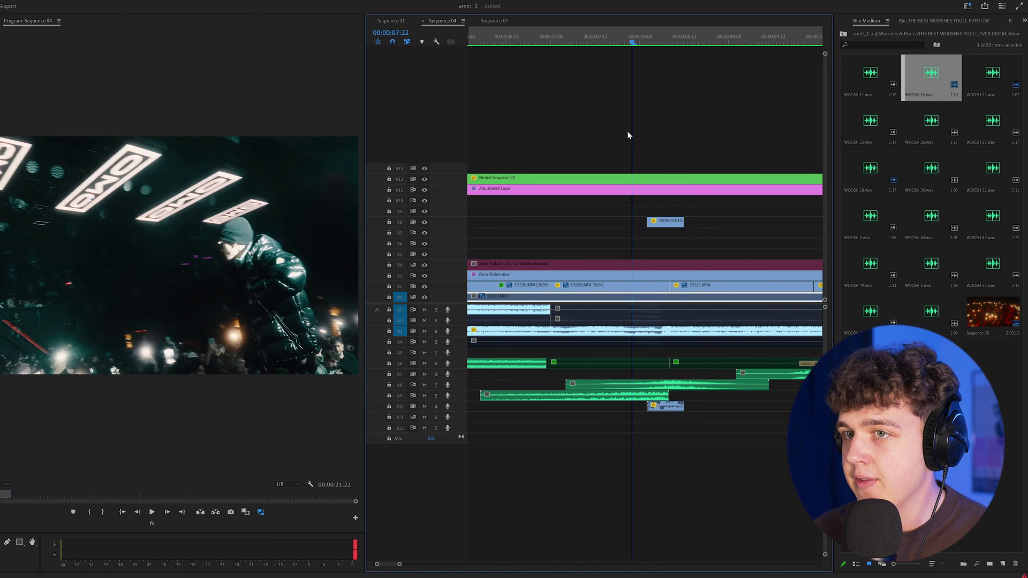
scroll(627, 131, down, 1)
key(space)
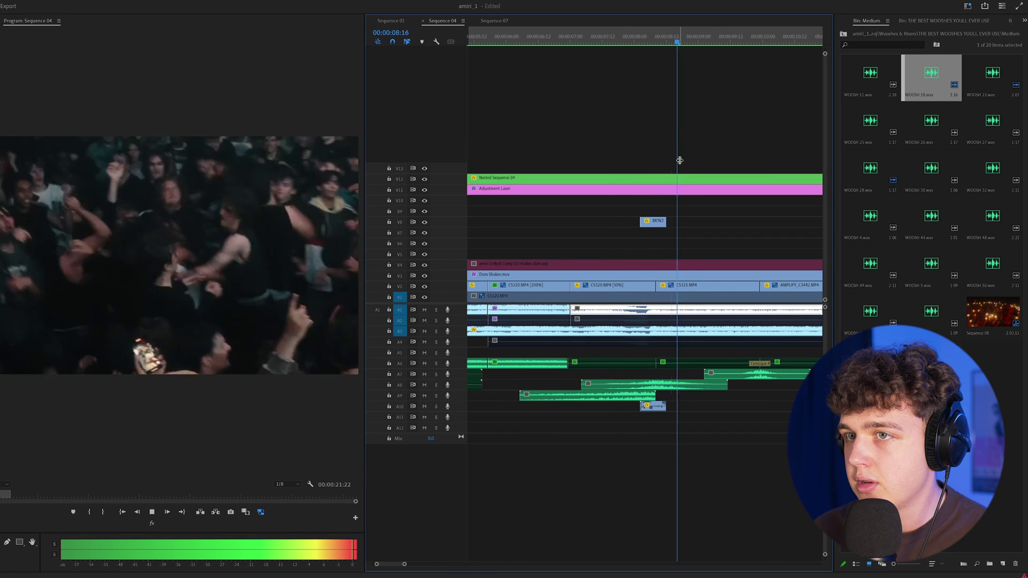
scroll(643, 96, down, 1)
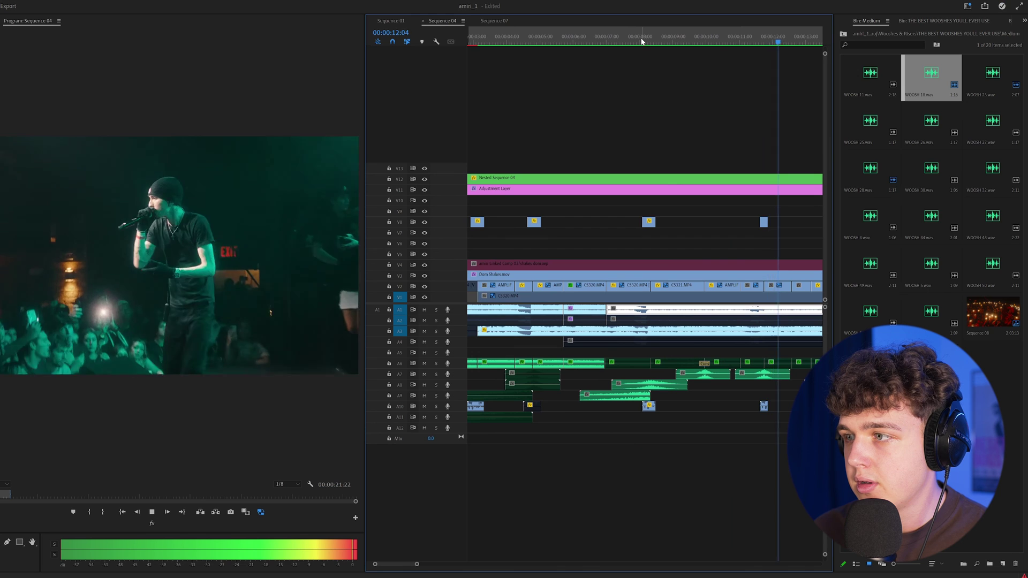
key(space)
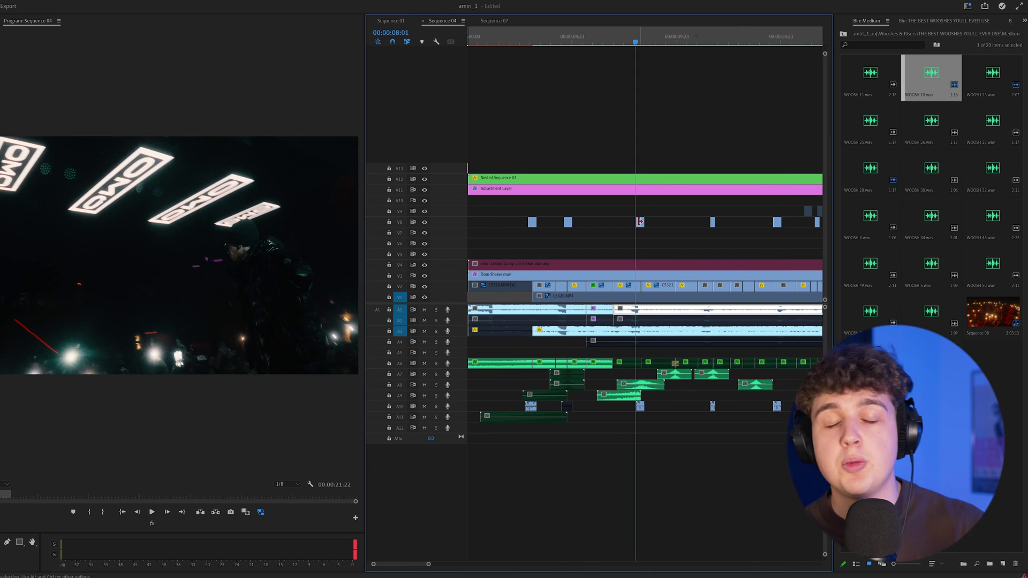